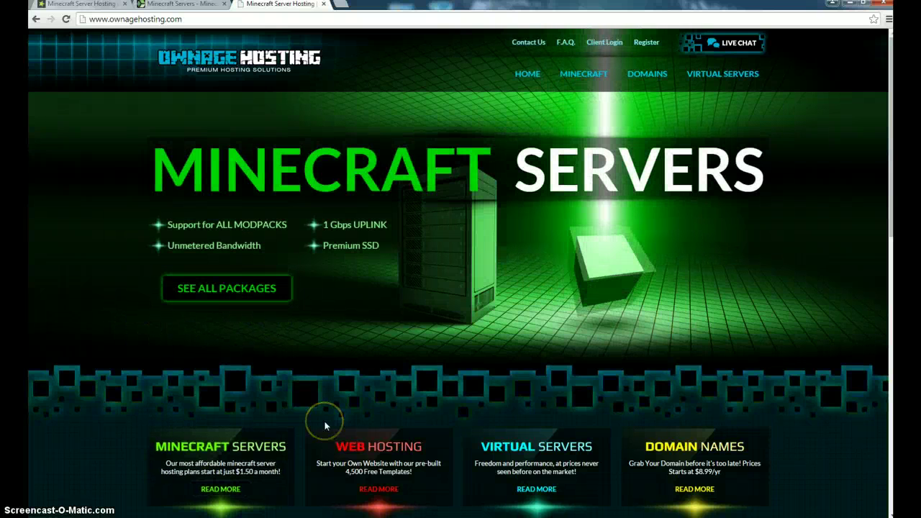
# - Navigate from the home page to the Minecraft plans listing featuring the 3072 MB Cobblestone tier
pyautogui.click(302, 394)
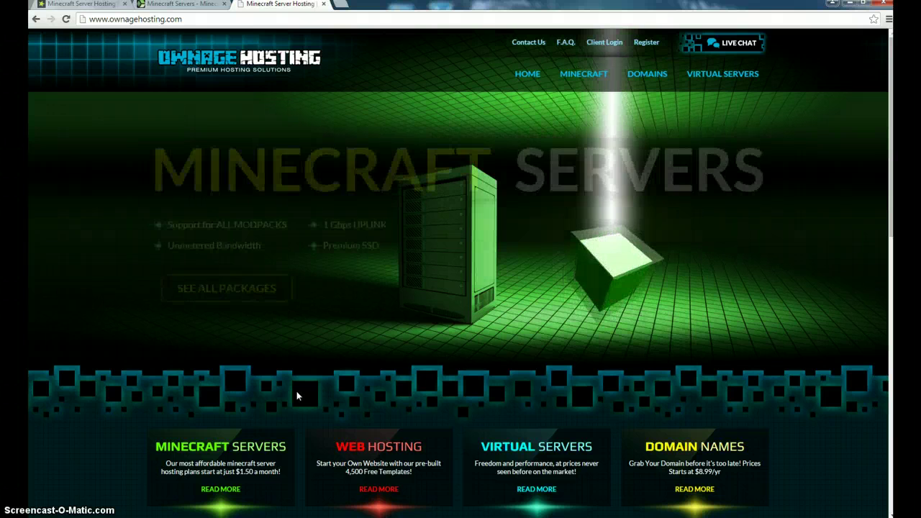
pyautogui.click(453, 278)
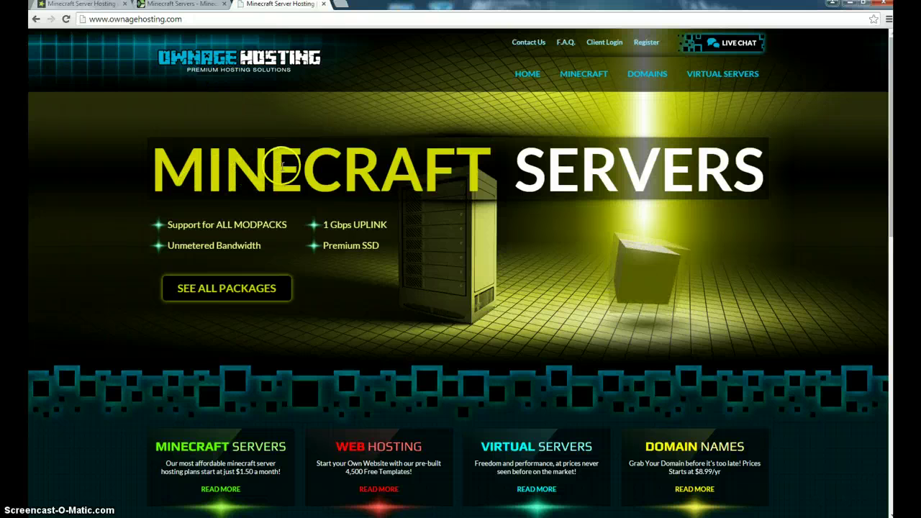
pyautogui.click(571, 78)
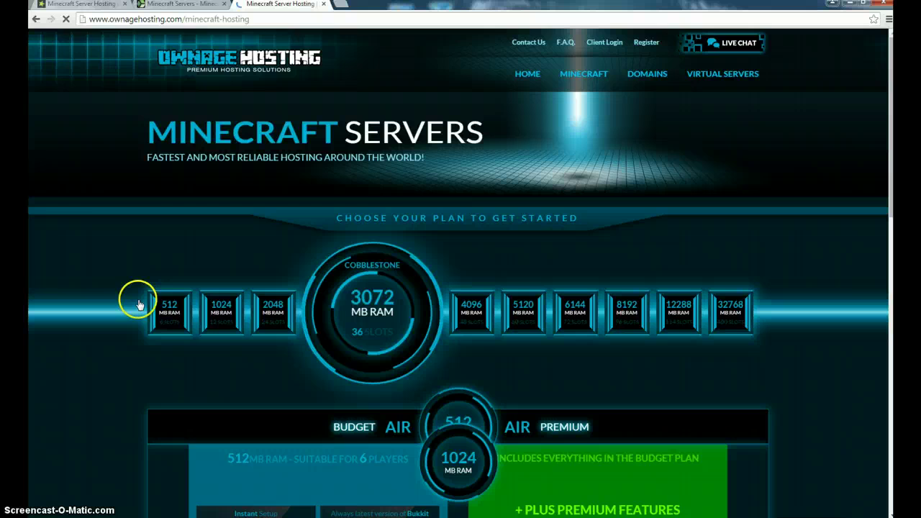
# - Compare the 32768, 4096 and 5120 MB plan prices, then select the 3072 MB Cobblestone plan
pyautogui.scroll(-1, 166, 309)
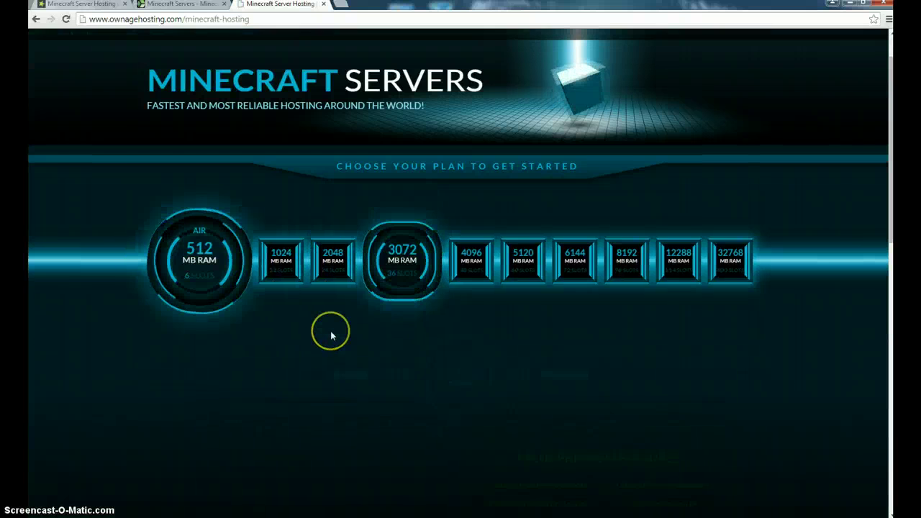
pyautogui.scroll(-2, 327, 331)
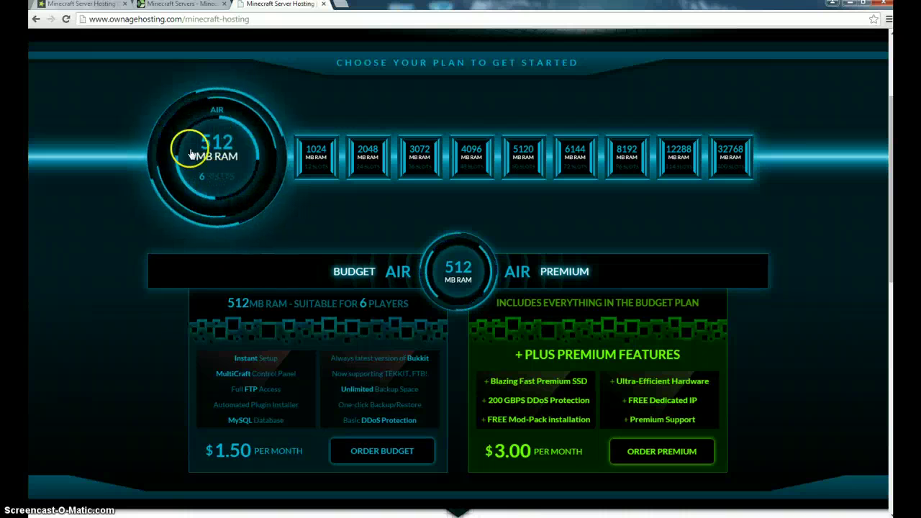
pyautogui.click(730, 154)
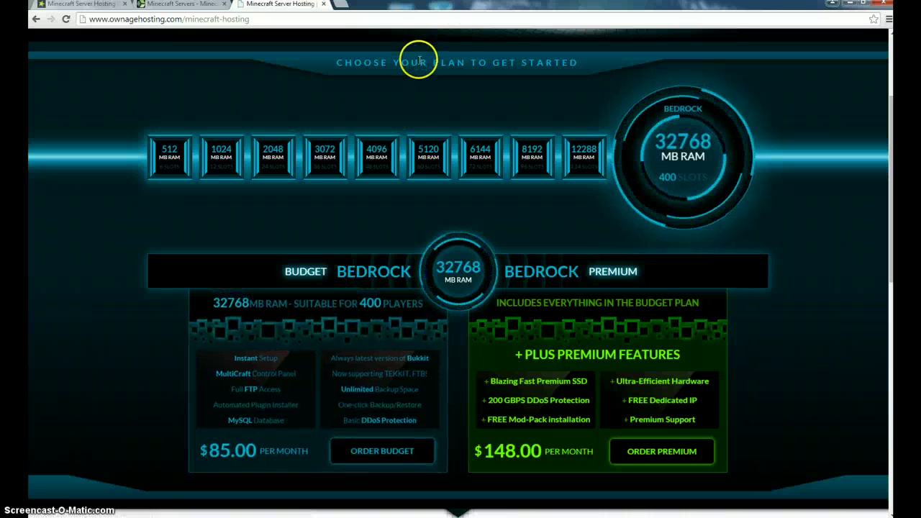
pyautogui.click(393, 159)
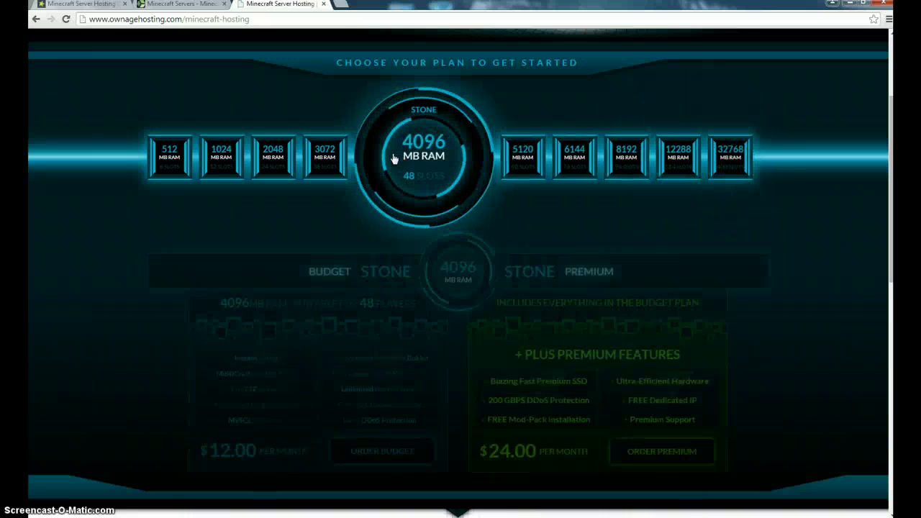
pyautogui.click(529, 151)
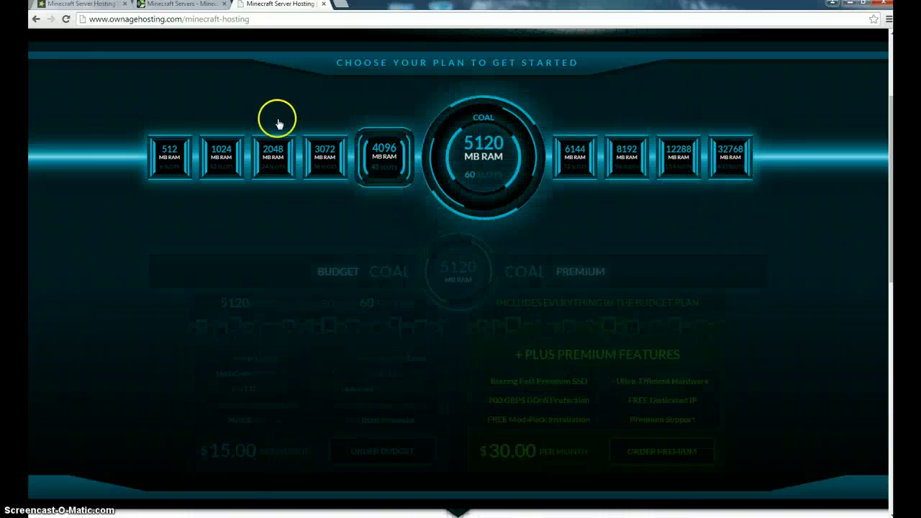
pyautogui.click(317, 161)
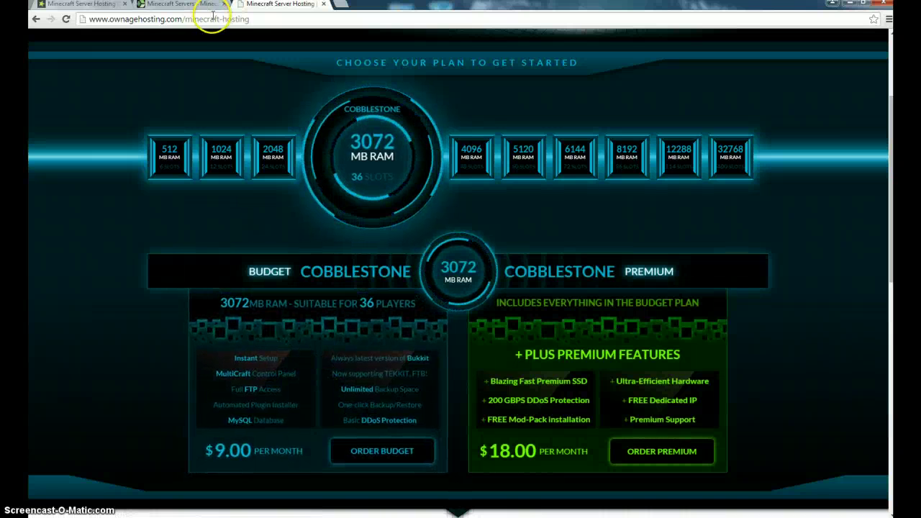
# - Look over the GGServers plans page for price comparison
pyautogui.click(151, 3)
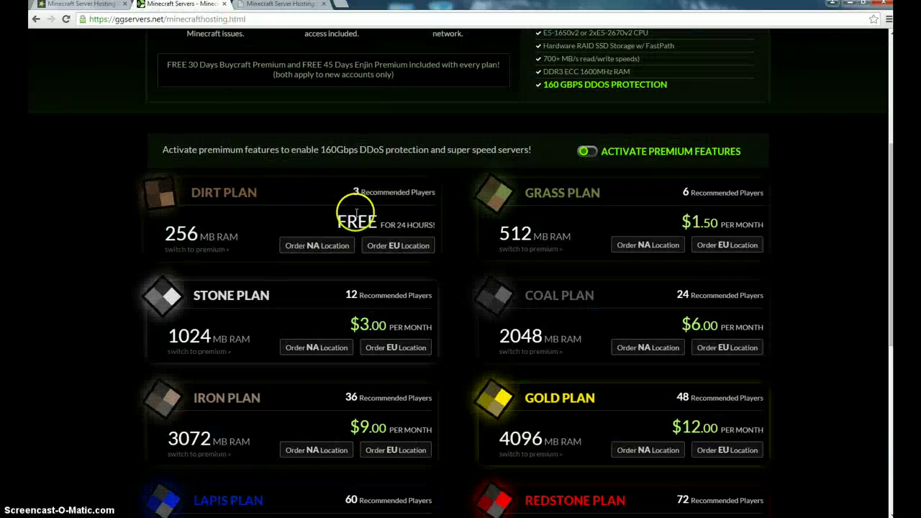
pyautogui.scroll(5, 358, 206)
pyautogui.scroll(-4, 267, 201)
pyautogui.scroll(-5, 294, 222)
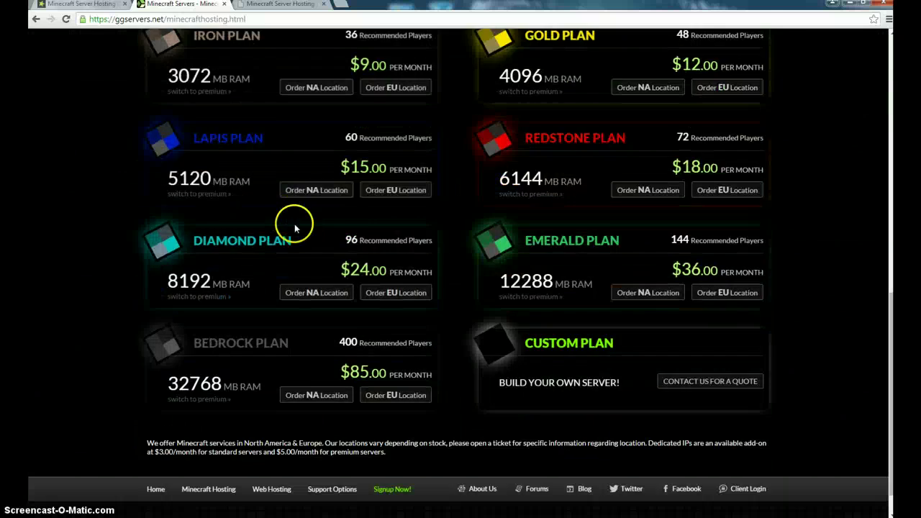
pyautogui.scroll(1, 292, 210)
pyautogui.scroll(4, 292, 209)
# - Browse MCProHosting's plans, noting the 3072 MB Lapis at $29.99, then return to Ownage Hosting
pyautogui.click(81, 4)
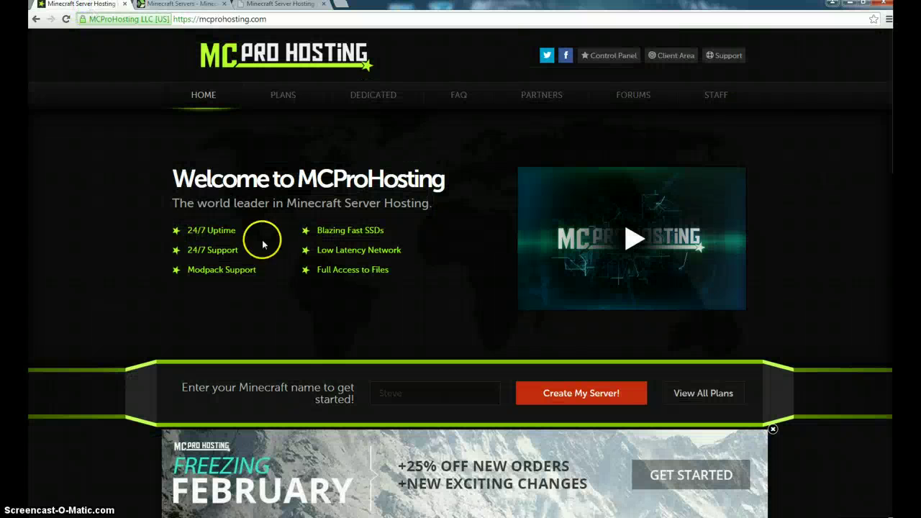
pyautogui.scroll(-3, 268, 87)
pyautogui.scroll(3, 268, 87)
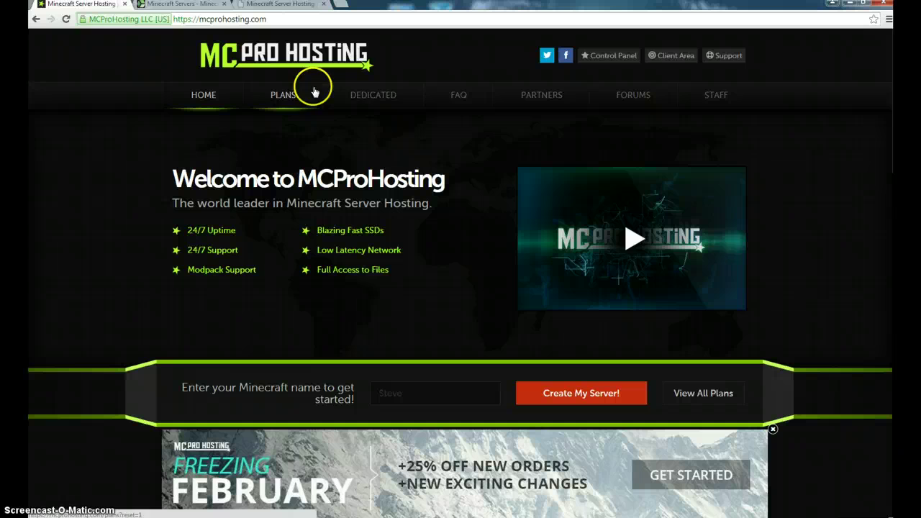
pyautogui.click(291, 101)
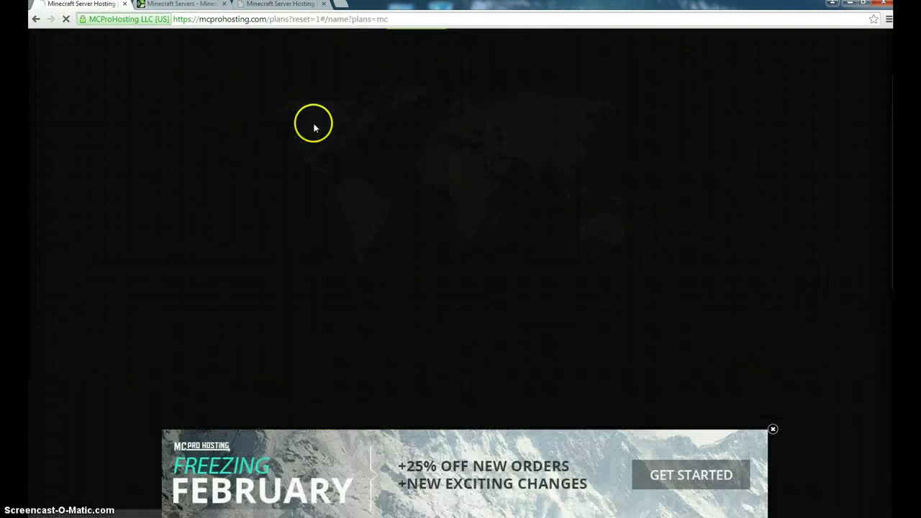
pyautogui.scroll(-2, 339, 168)
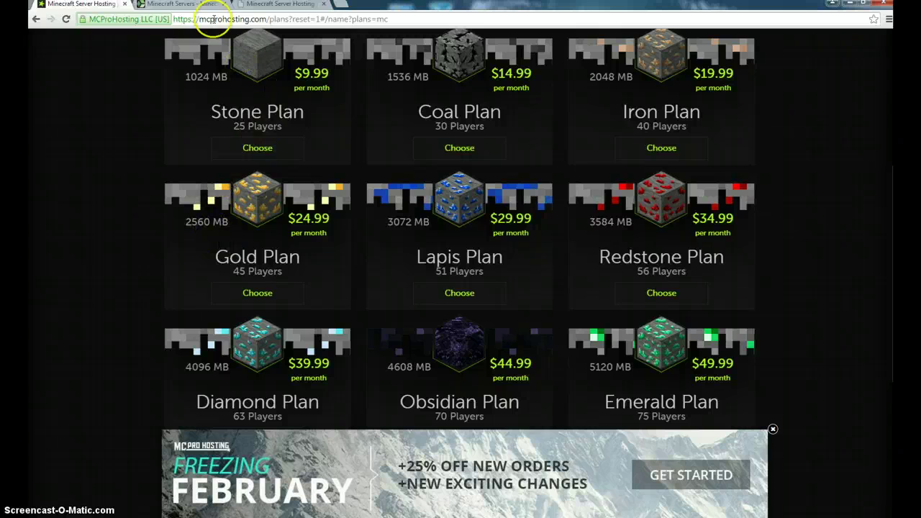
pyautogui.click(265, 6)
# - Order the Cobblestone budget plan, keeping the billing cycle at $9.00 USD Monthly
pyautogui.scroll(-2, 188, 381)
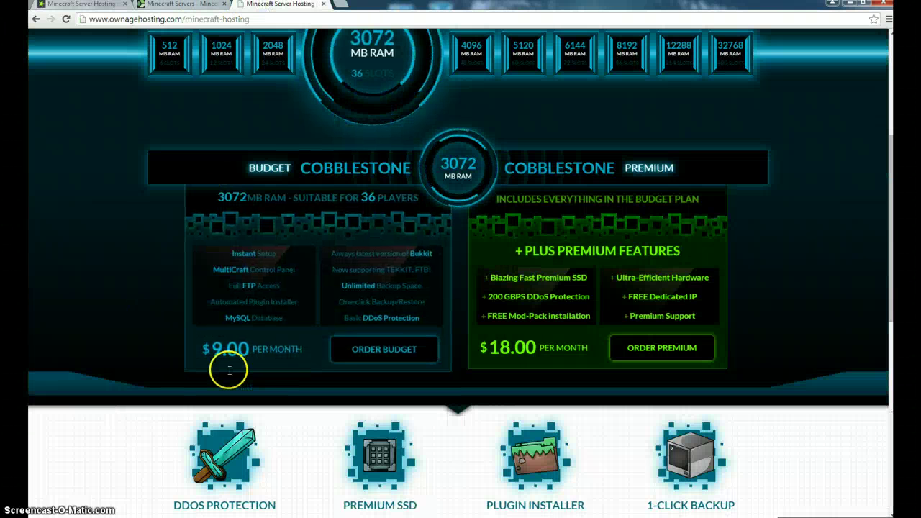
pyautogui.click(369, 353)
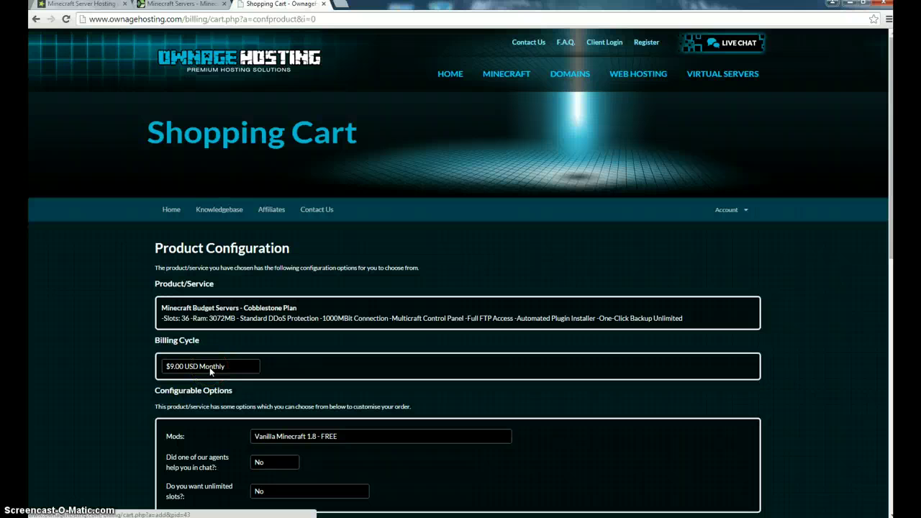
pyautogui.click(209, 368)
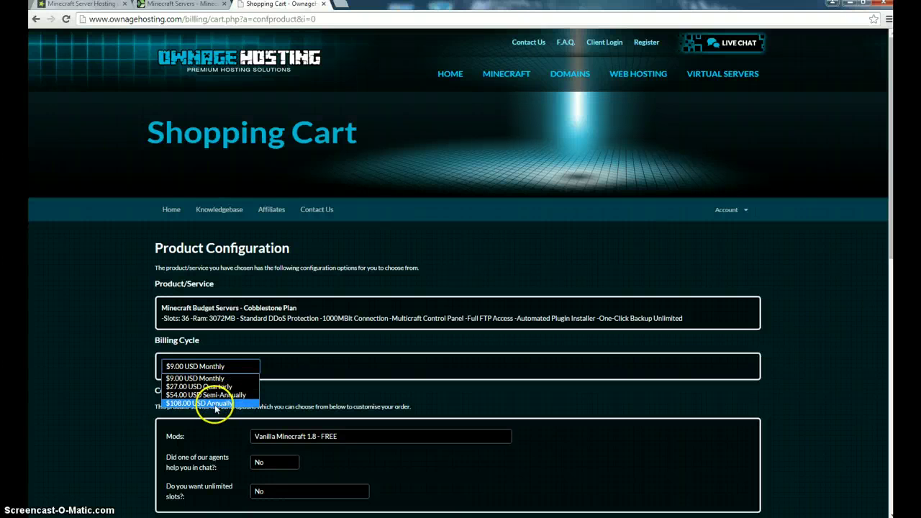
pyautogui.click(275, 379)
pyautogui.scroll(-3, 274, 378)
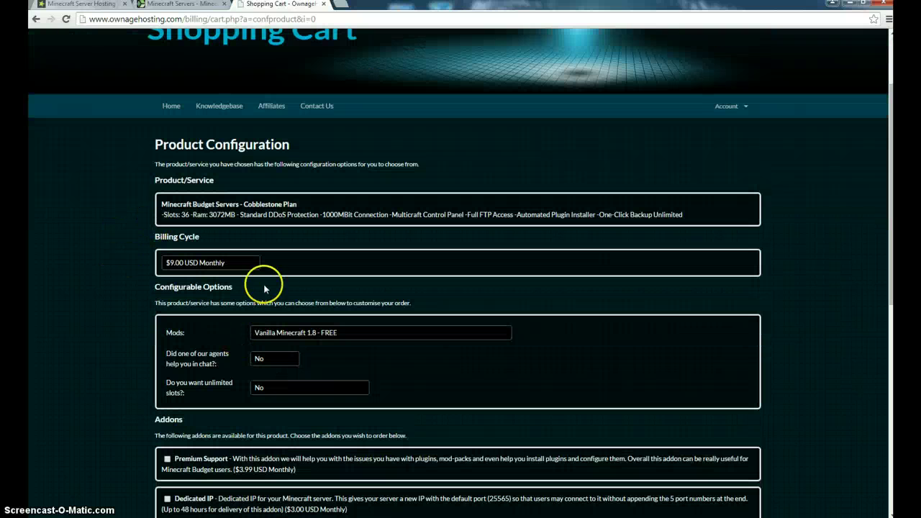
pyautogui.click(202, 262)
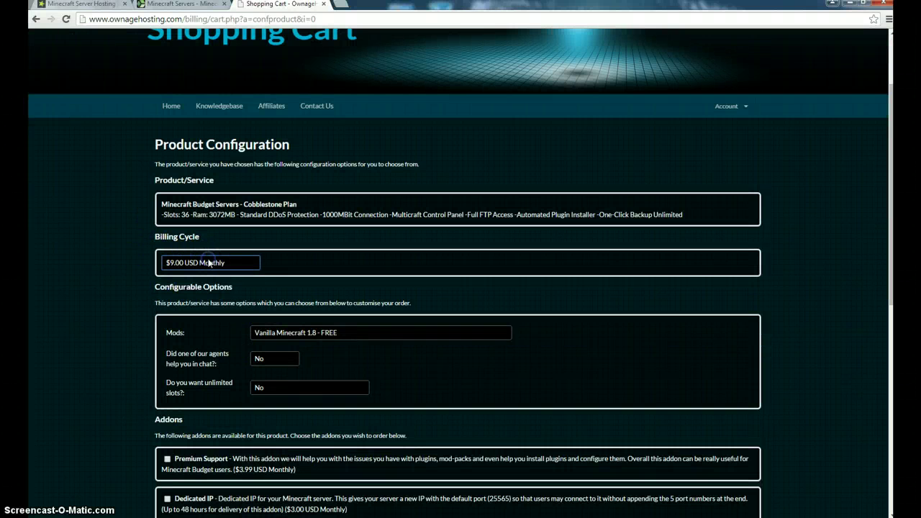
pyautogui.click(232, 268)
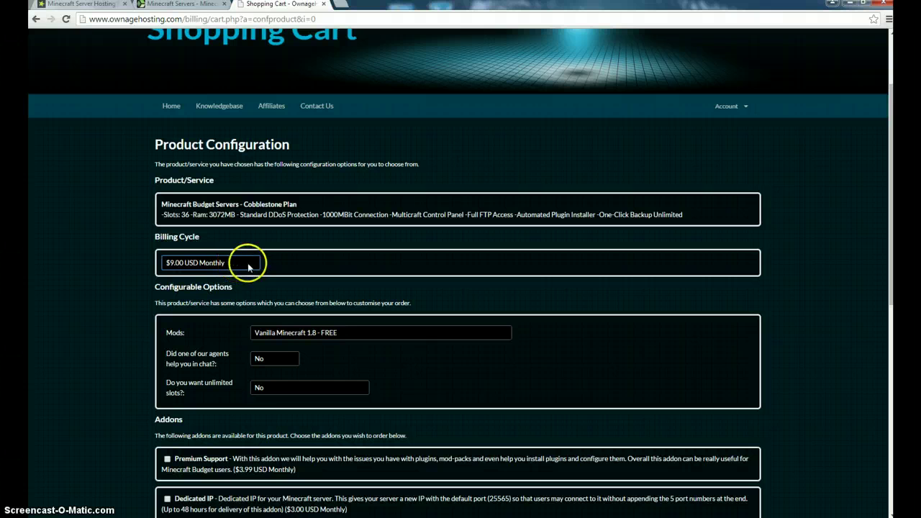
# - Set the Mods option to CraftBukkit - FREE rather than Spigot Latest Version
pyautogui.click(273, 334)
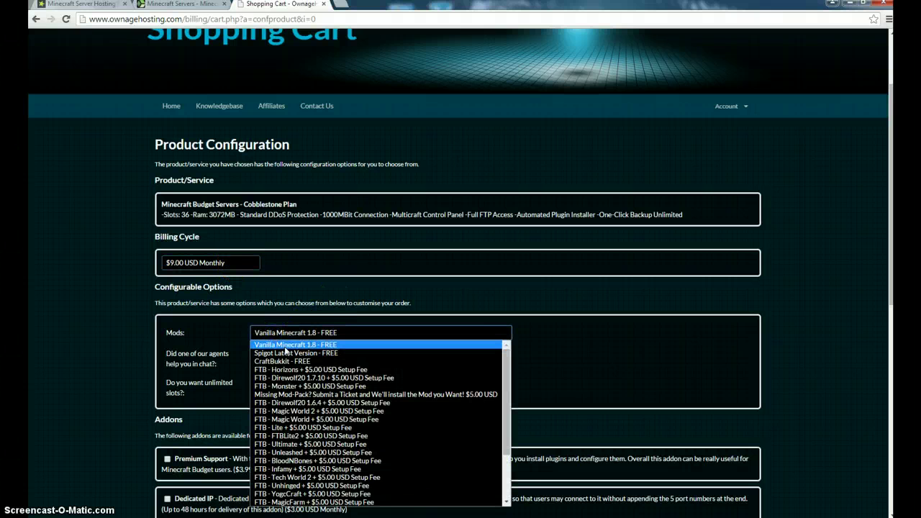
pyautogui.click(318, 353)
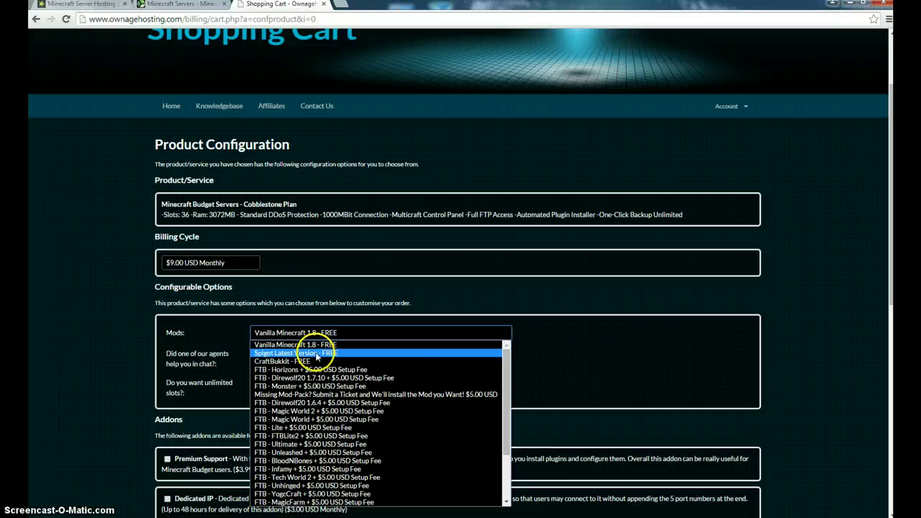
pyautogui.scroll(-3, 303, 362)
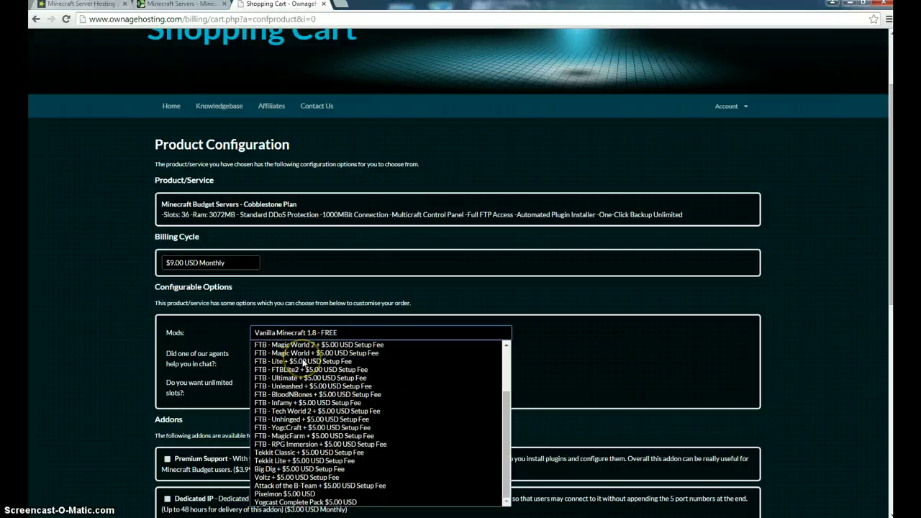
pyautogui.scroll(3, 302, 362)
pyautogui.scroll(-3, 303, 362)
pyautogui.scroll(3, 292, 382)
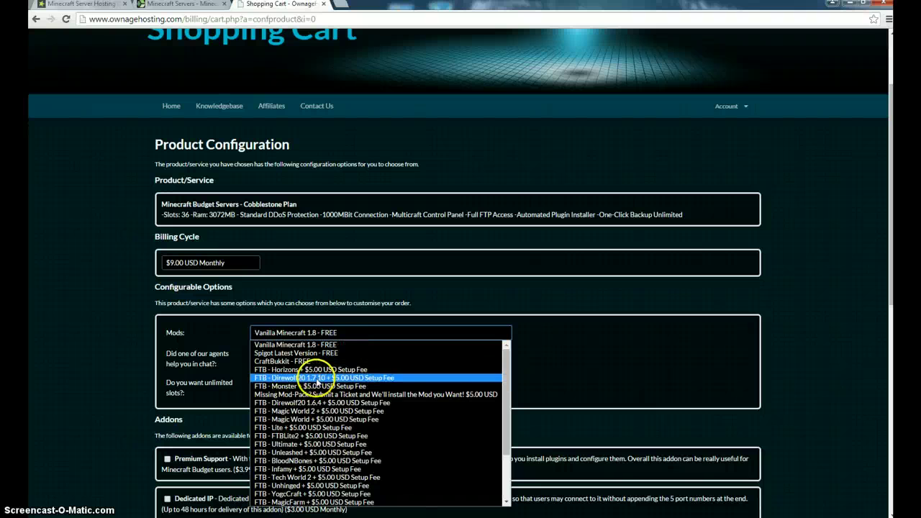
pyautogui.scroll(-3, 292, 380)
pyautogui.scroll(3, 309, 432)
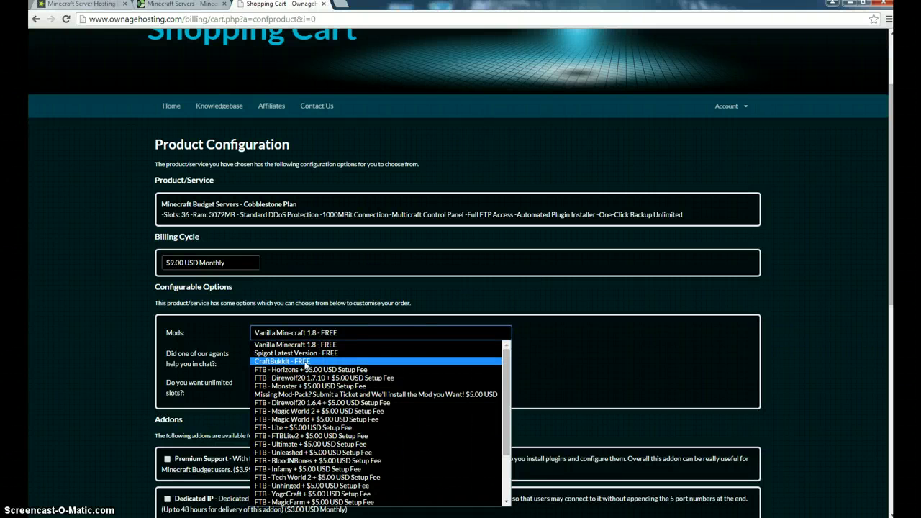
pyautogui.click(306, 362)
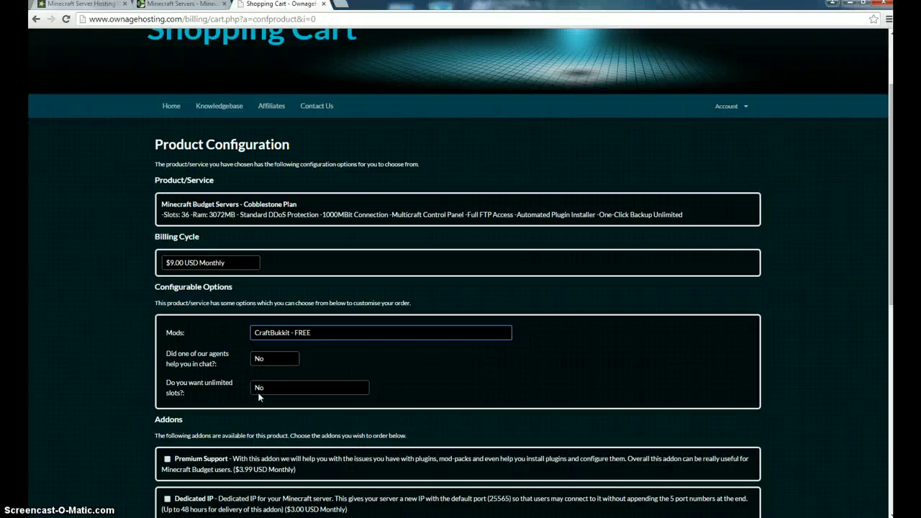
# - Leave the chat-agent credit and $2.00 unlimited slots options both at No
pyautogui.click(263, 363)
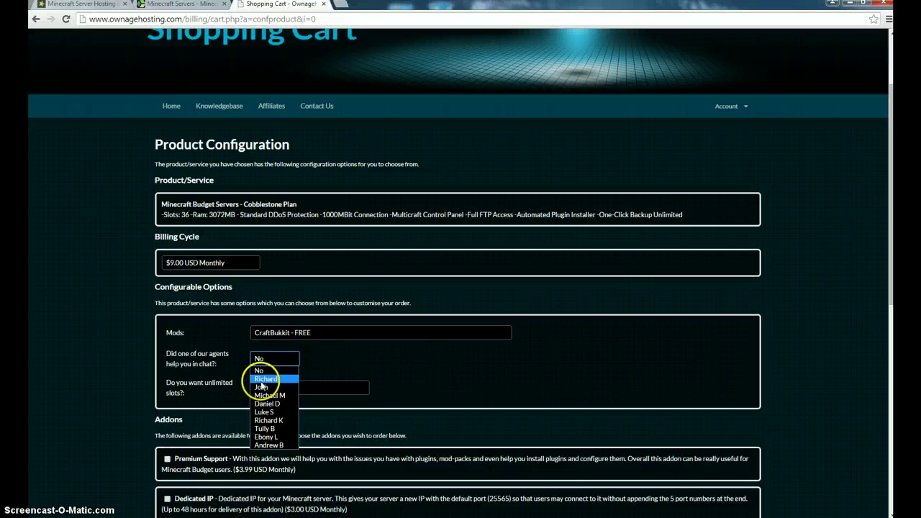
pyautogui.click(256, 370)
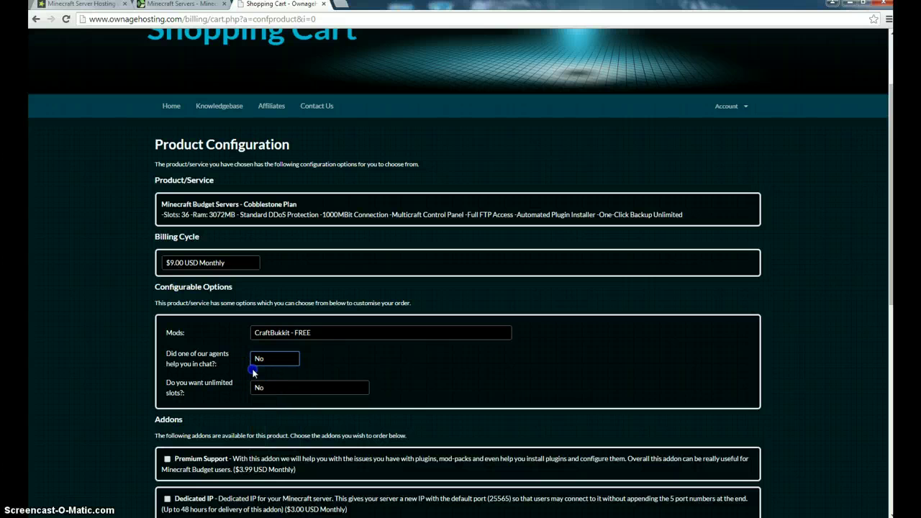
pyautogui.click(287, 387)
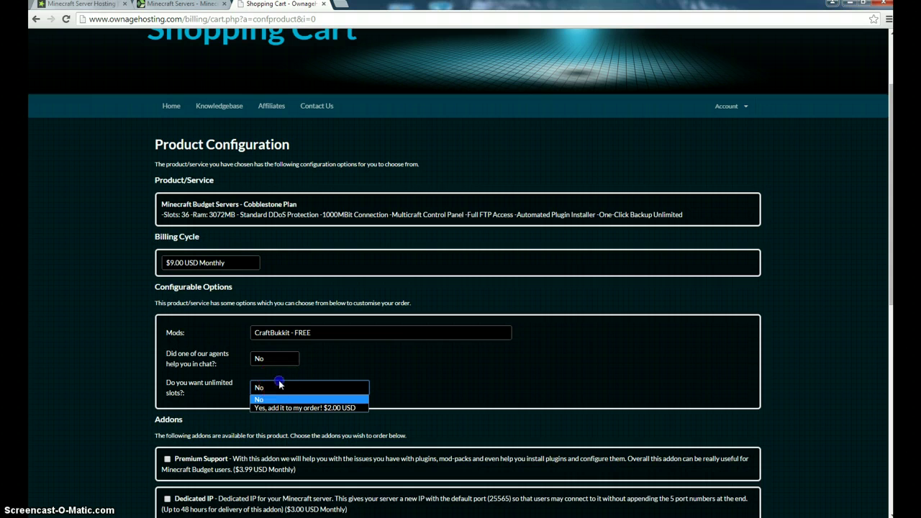
pyautogui.click(280, 385)
pyautogui.scroll(-3, 280, 385)
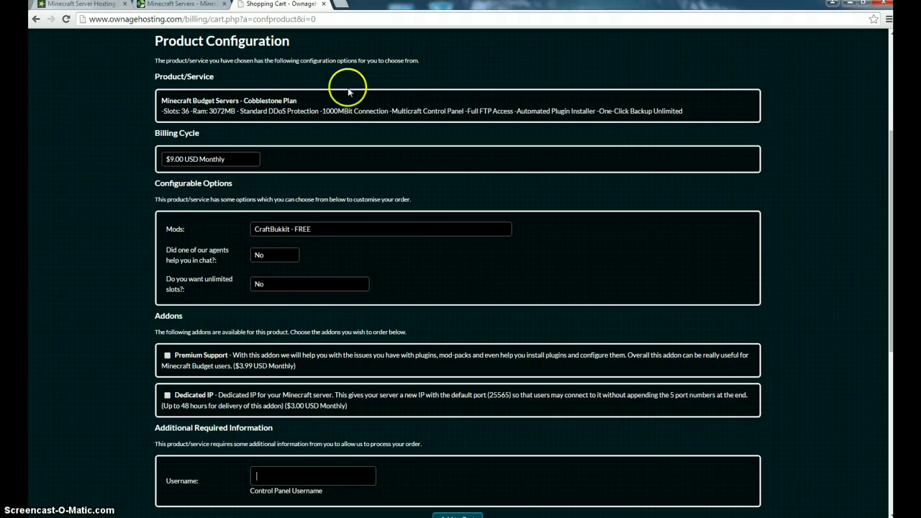
# - Enter a control panel username in the Username field
pyautogui.click(277, 478)
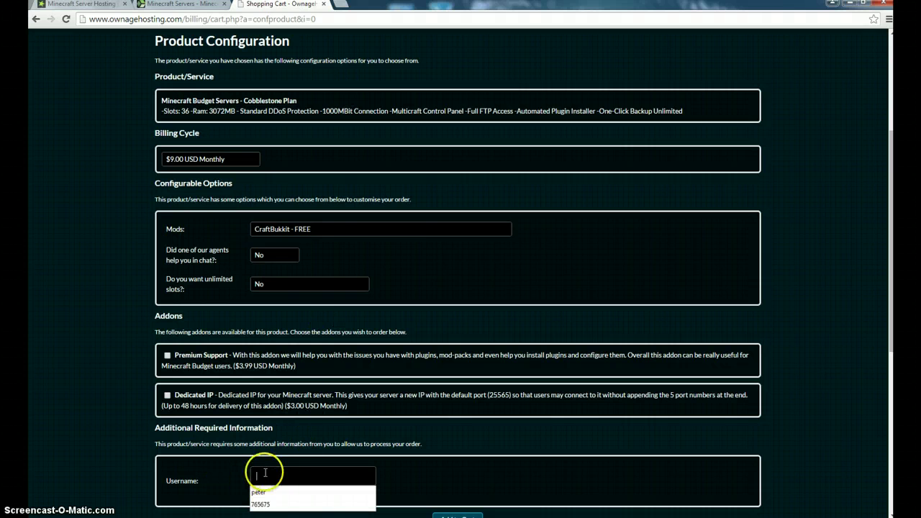
pyautogui.write('cat')
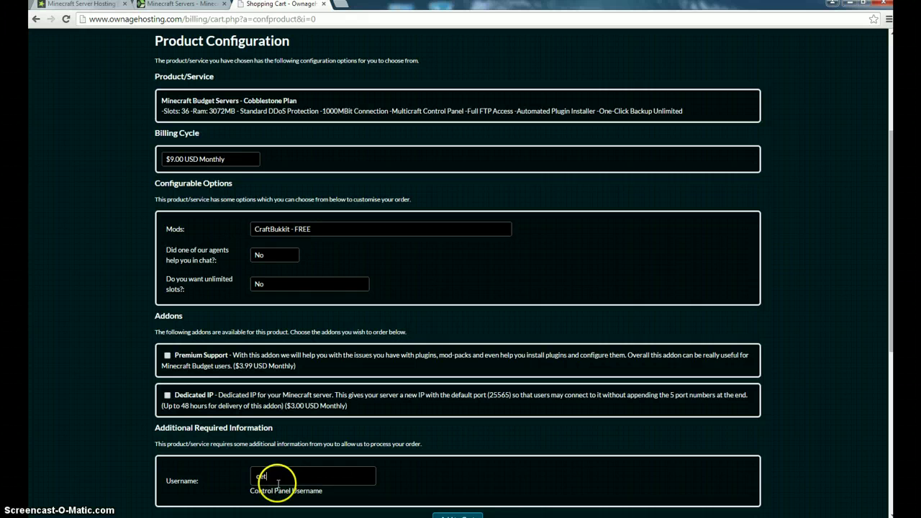
pyautogui.write('peter')
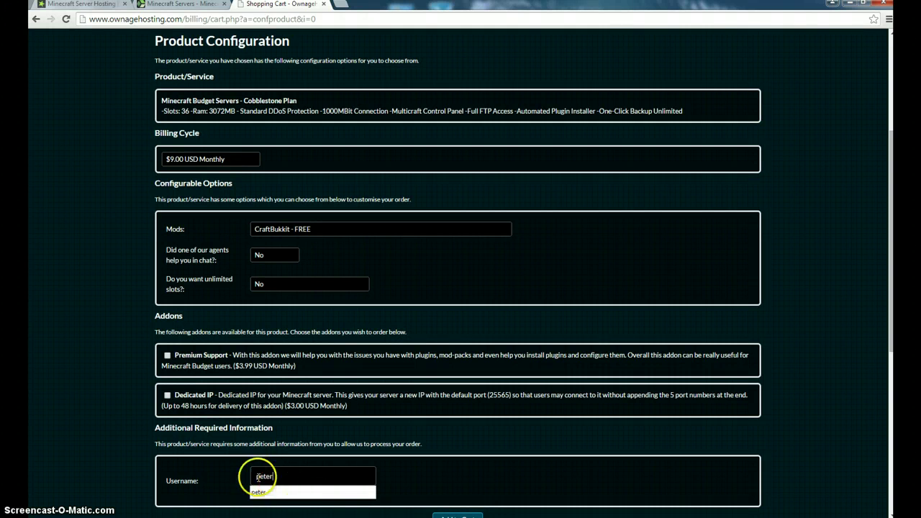
pyautogui.scroll(-3, 309, 475)
# - Add the configured Air Plan to the cart and check the resulting page
pyautogui.click(468, 417)
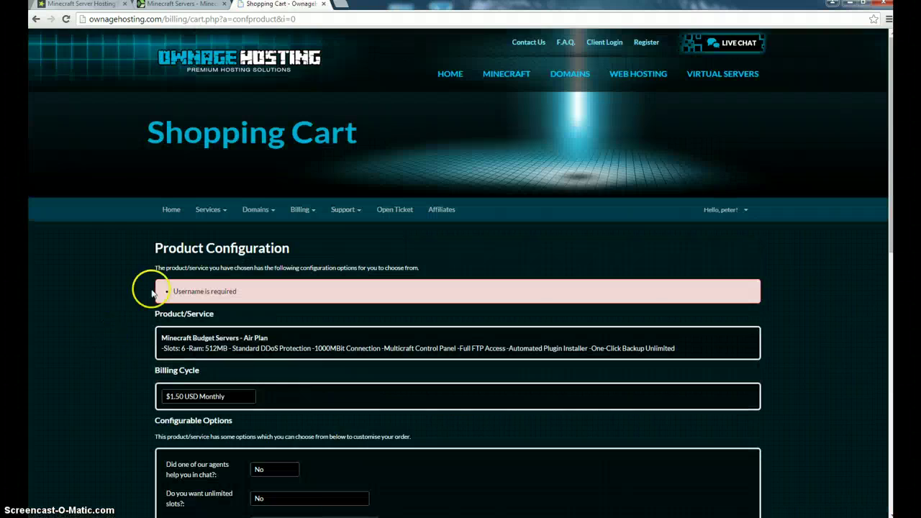
pyautogui.scroll(-2, 179, 288)
pyautogui.scroll(-4, 242, 456)
pyautogui.scroll(3, 226, 288)
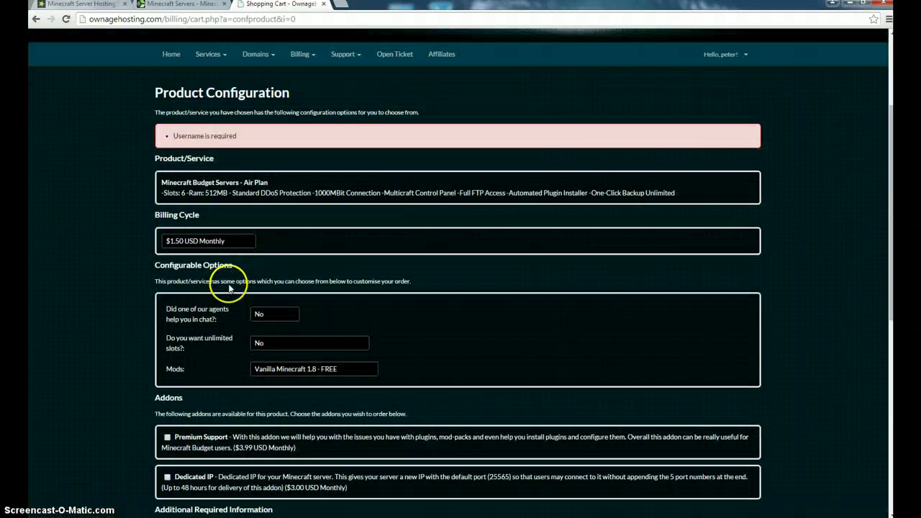
pyautogui.scroll(1, 230, 288)
pyautogui.scroll(-3, 231, 288)
pyautogui.scroll(3, 284, 335)
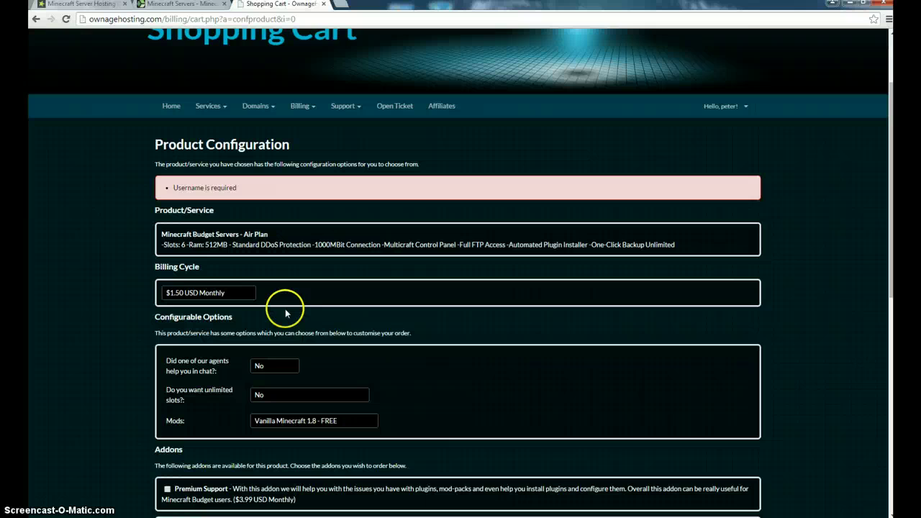
pyautogui.scroll(-2, 288, 298)
pyautogui.scroll(-2, 285, 289)
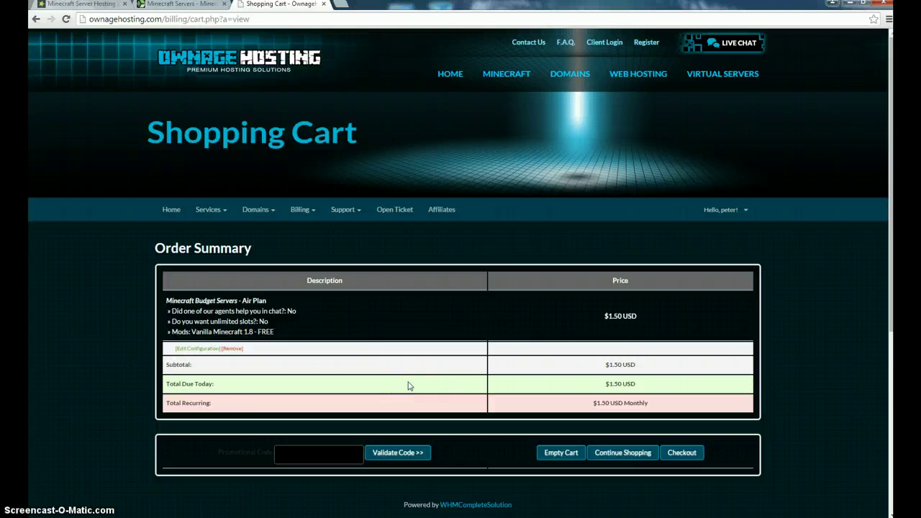
# - Review the order summary: Minecraft Budget Air Plan, $1.50 due today and $1.50 monthly
pyautogui.scroll(-2, 504, 353)
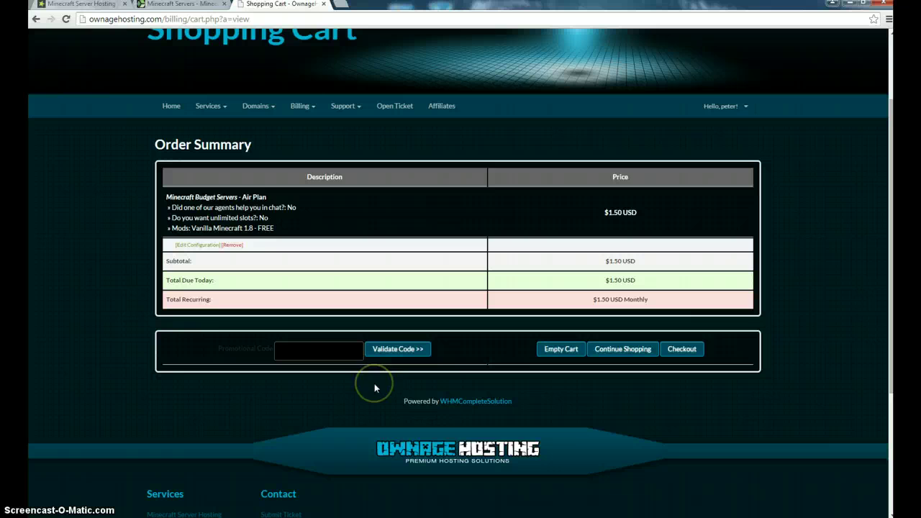
pyautogui.scroll(2, 374, 389)
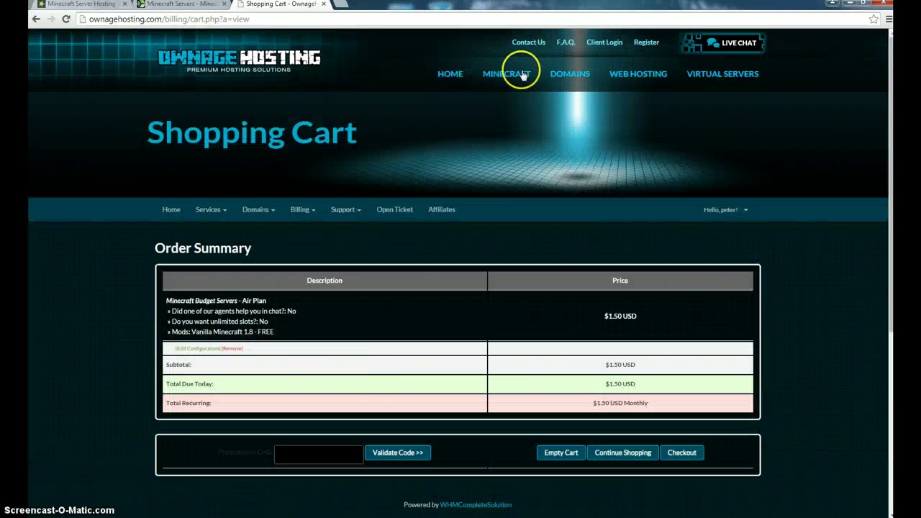
# - Go to the Client Area's support tickets and open ticket #770198
pyautogui.click(608, 42)
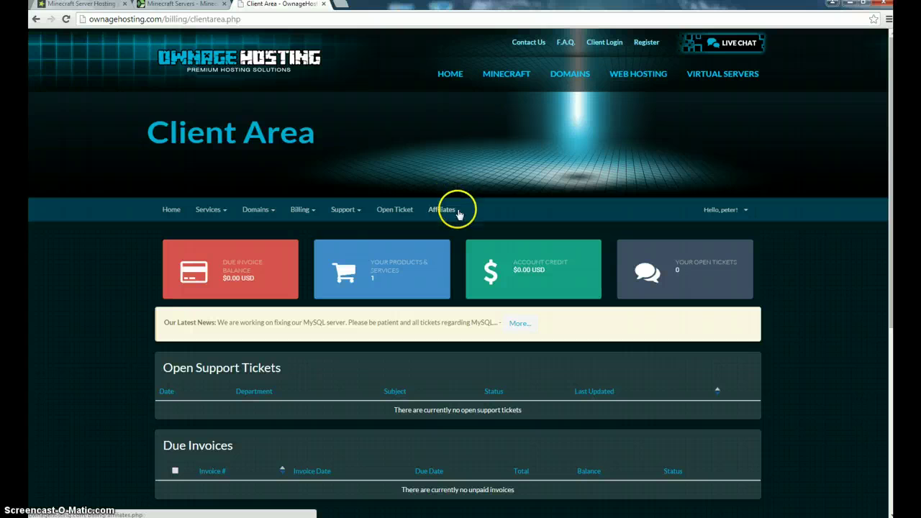
pyautogui.click(456, 209)
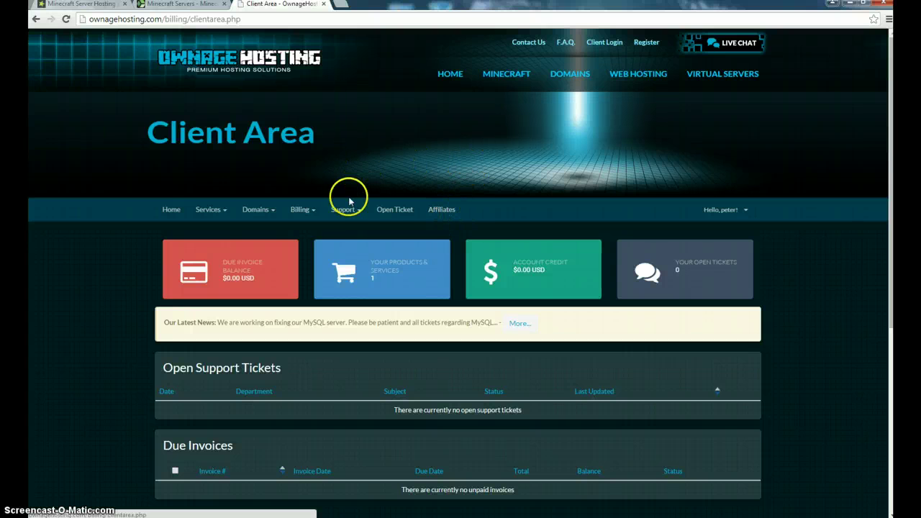
pyautogui.moveTo(345, 210)
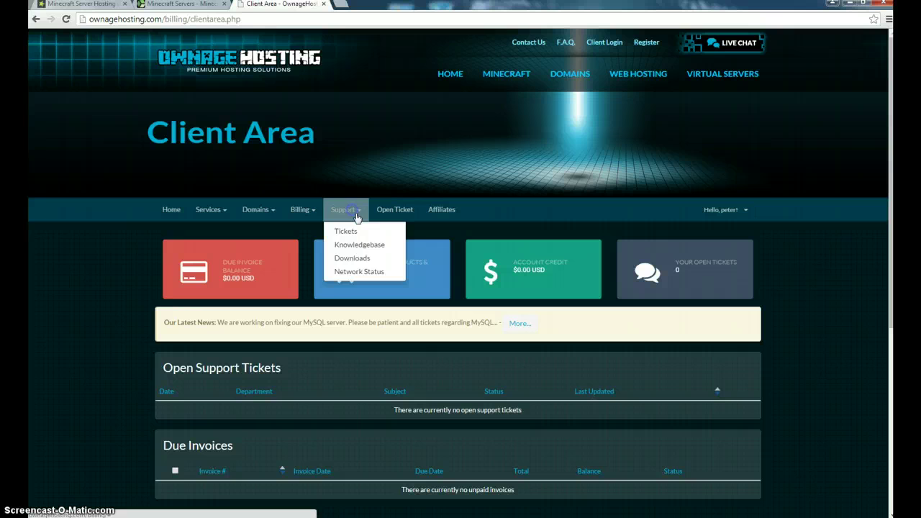
pyautogui.click(361, 232)
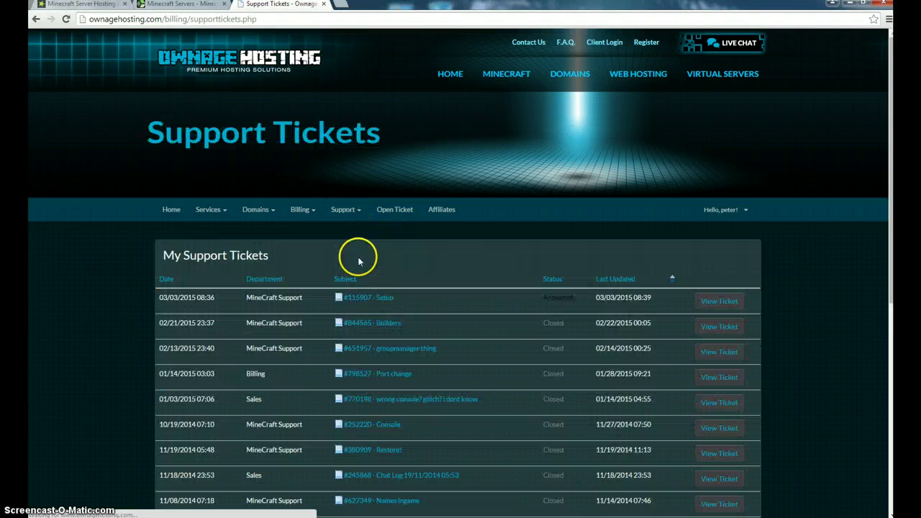
pyautogui.click(414, 405)
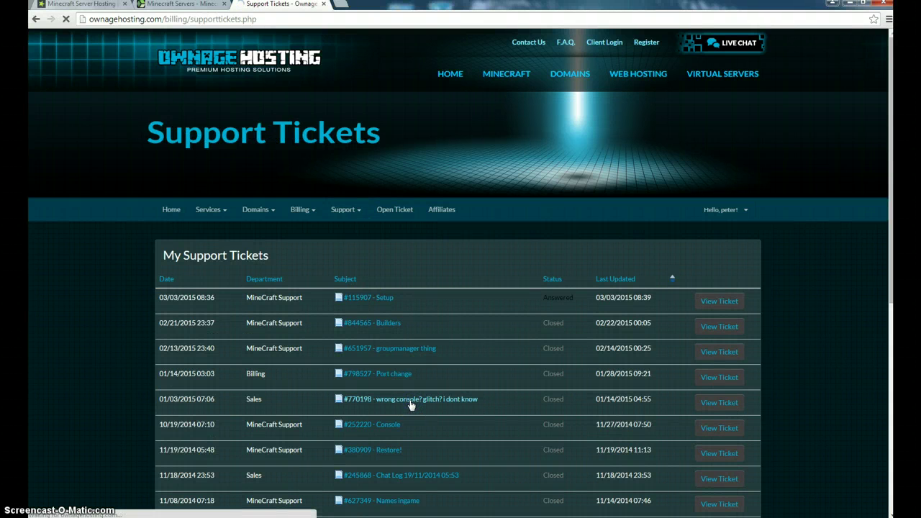
# - Scroll through the ticket's replies and follow the server control panel link
pyautogui.scroll(-2, 267, 385)
pyautogui.scroll(-6, 267, 385)
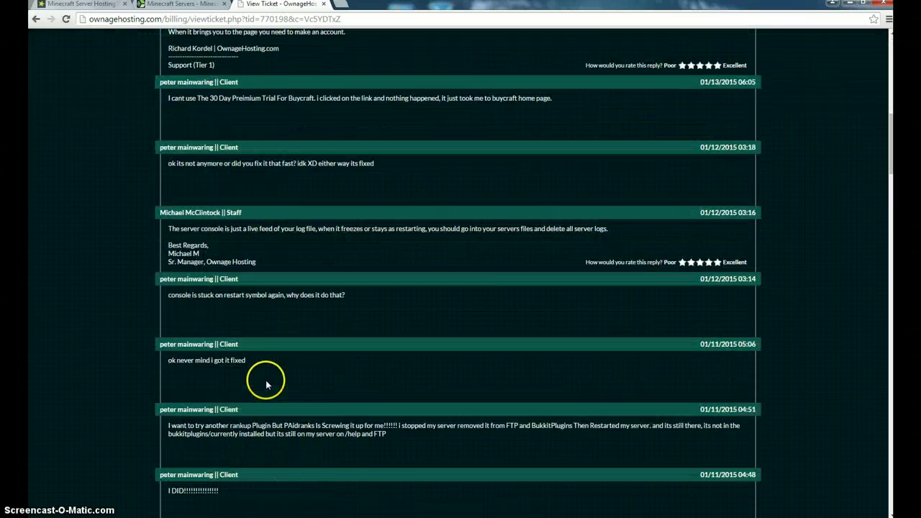
pyautogui.scroll(-6, 265, 382)
pyautogui.scroll(-4, 265, 382)
pyautogui.scroll(2, 270, 360)
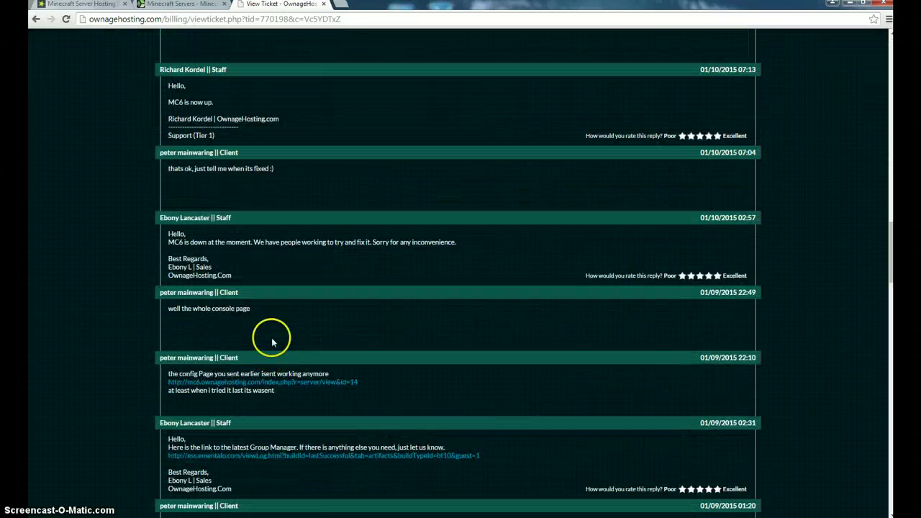
pyautogui.click(311, 383)
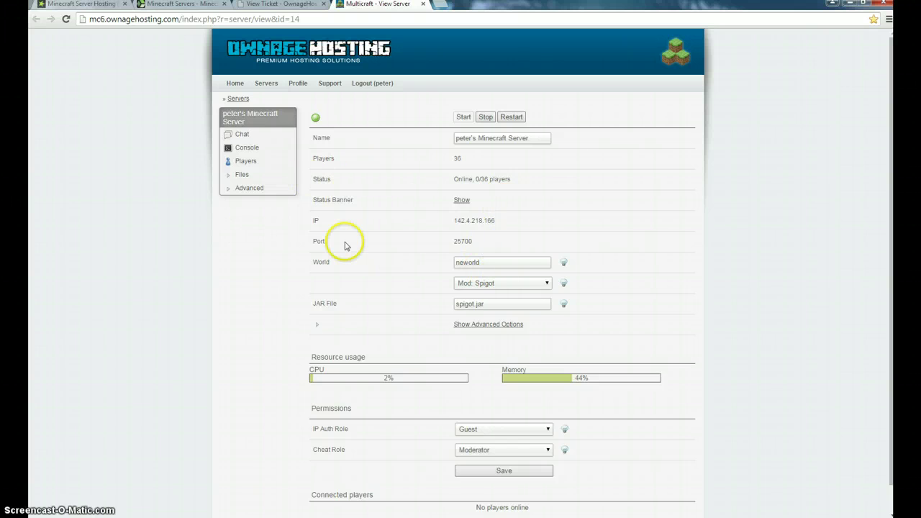
# - Expand the Files section in the Multicraft server menu
pyautogui.click(257, 175)
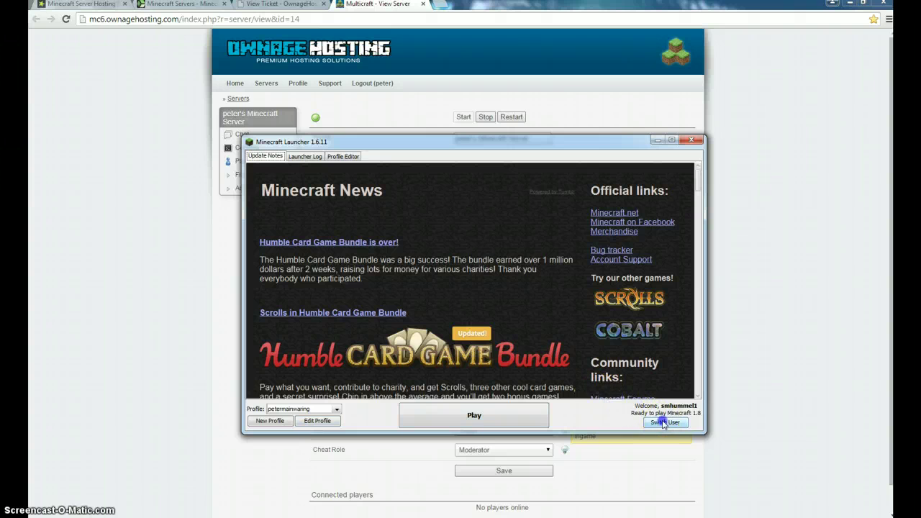
# - Pick a different saved account in the Minecraft Launcher and launch Minecraft 1.8
pyautogui.click(426, 273)
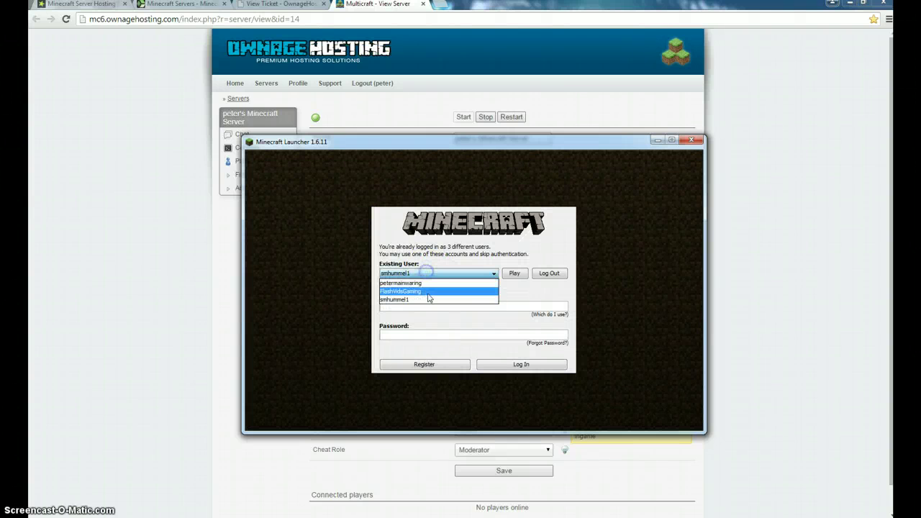
pyautogui.click(424, 284)
pyautogui.click(515, 270)
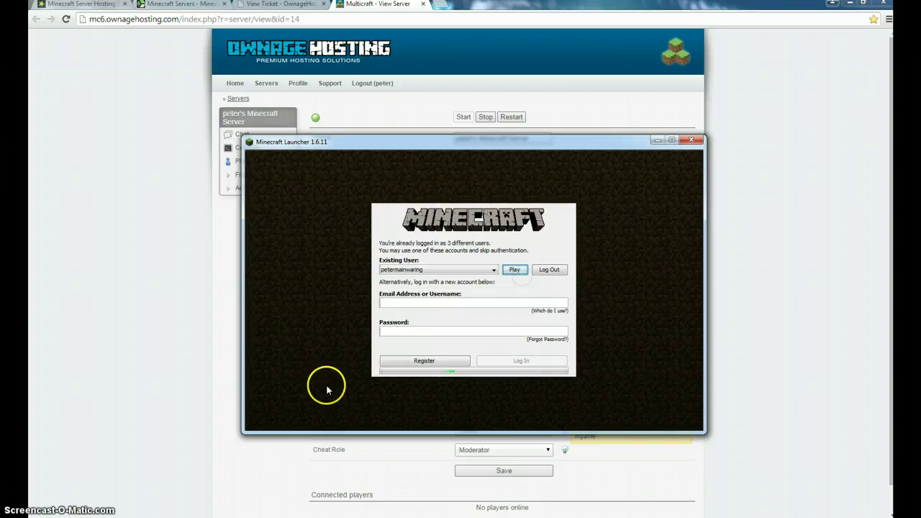
pyautogui.click(470, 416)
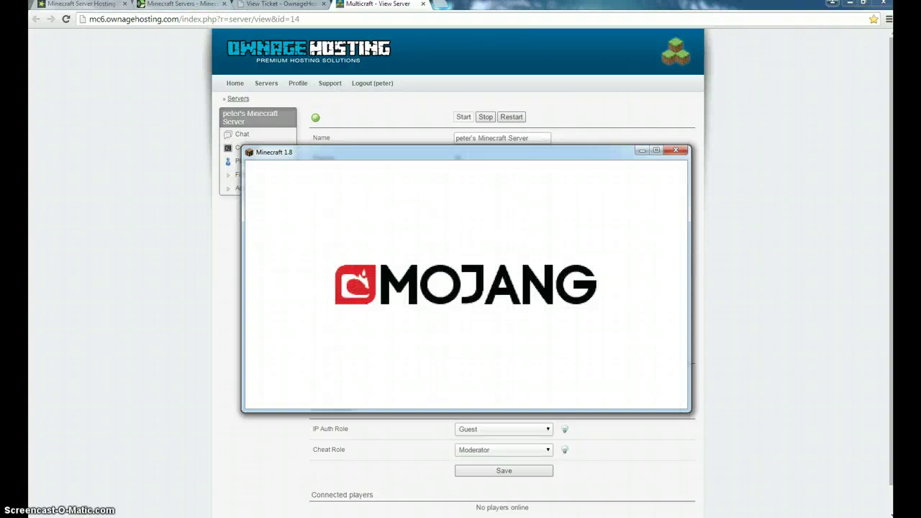
# - Glance at the support ticket and plans tabs, then bring the Multicraft View Server page to the front
pyautogui.click(285, 6)
pyautogui.click(190, 5)
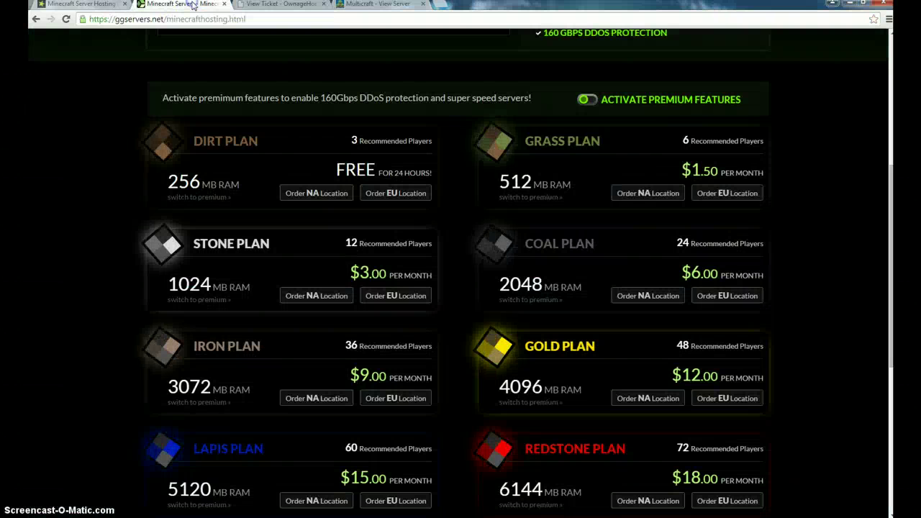
pyautogui.click(263, 7)
pyautogui.click(383, 6)
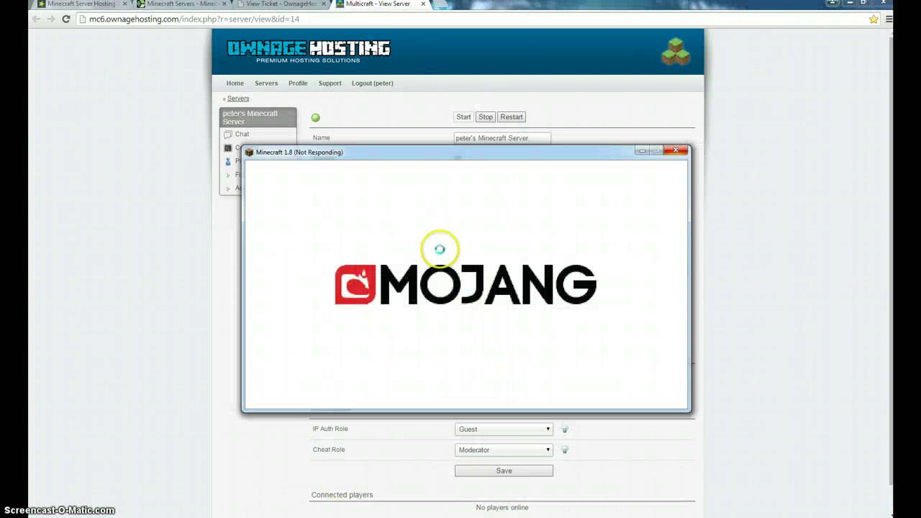
pyautogui.click(226, 199)
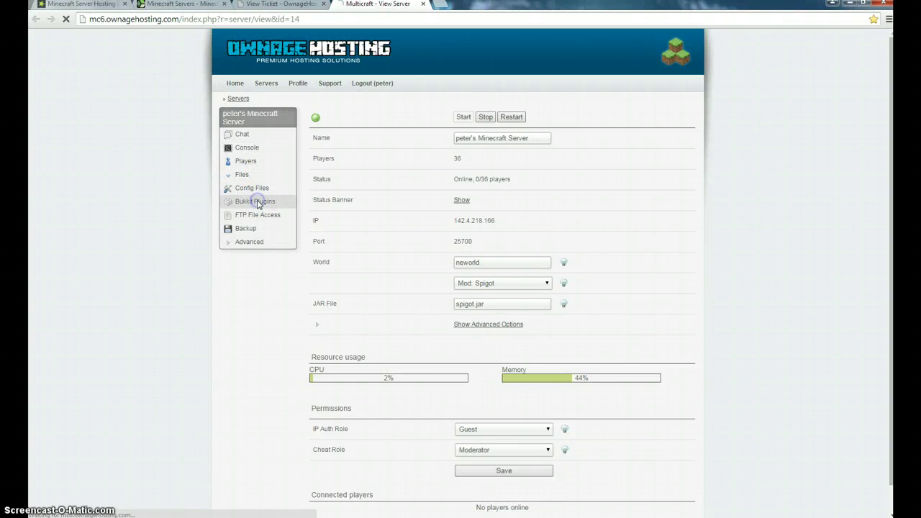
# - Show the Bukkit Plugins list under Files in the Multicraft sidebar
pyautogui.click(259, 201)
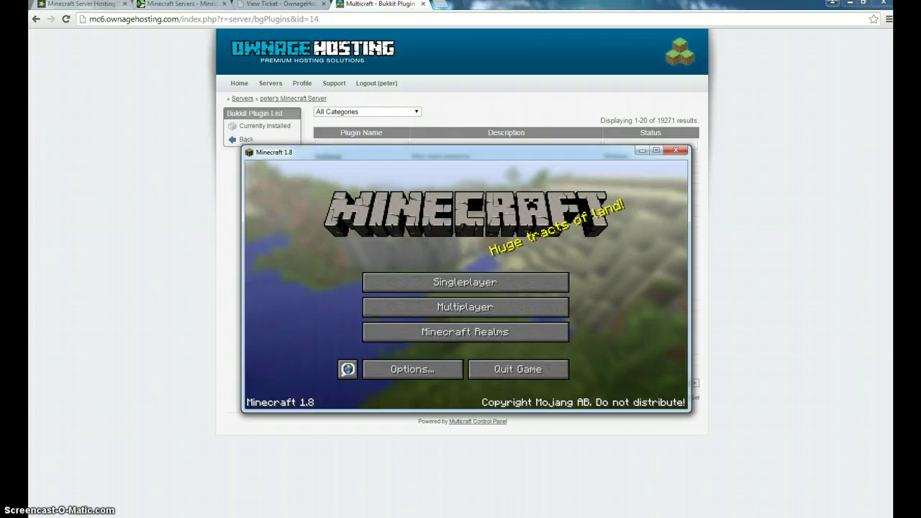
# - Select MY SERVER in Minecraft's Multiplayer list and attempt to join it
pyautogui.click(509, 310)
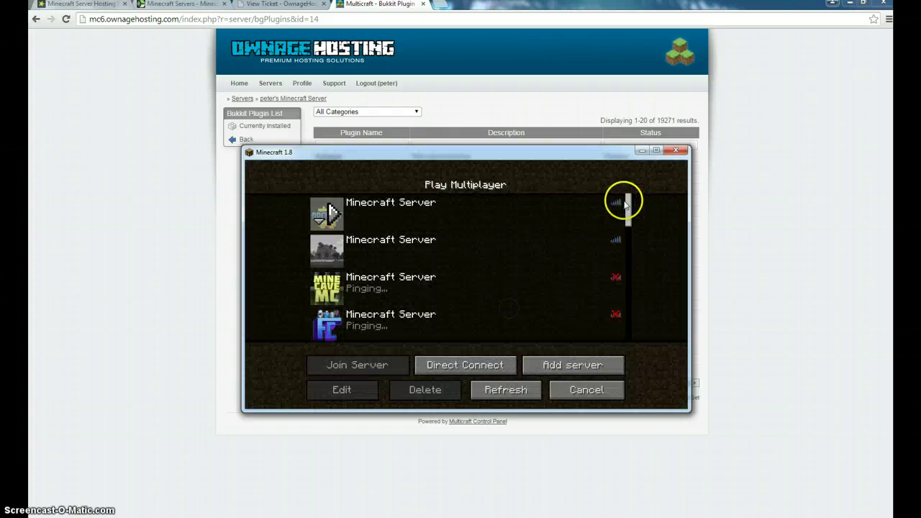
pyautogui.moveTo(623, 200)
pyautogui.mouseDown()
pyautogui.moveTo(630, 213)
pyautogui.moveTo(617, 247)
pyautogui.moveTo(627, 282)
pyautogui.mouseUp()
pyautogui.click(405, 257)
pyautogui.click(354, 369)
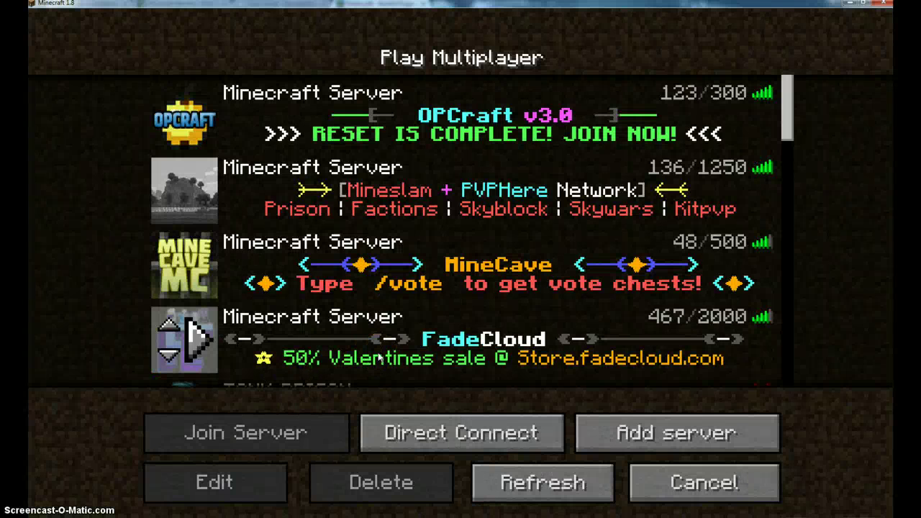
pyautogui.scroll(-2, 375, 354)
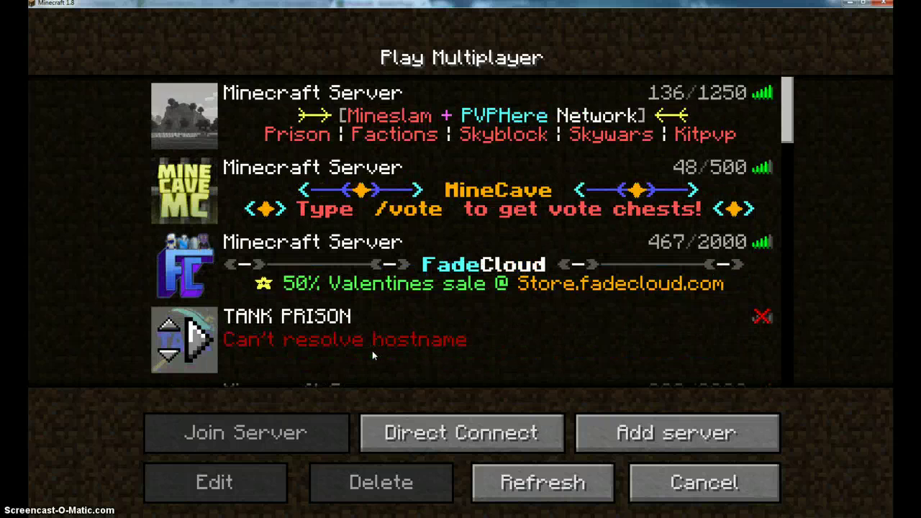
pyautogui.scroll(-1, 373, 355)
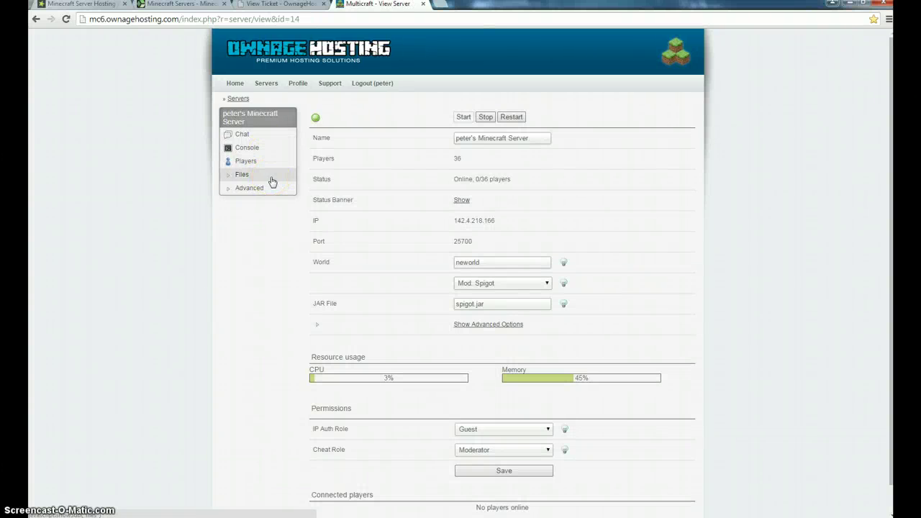
# - Return to the top of the View Ticket page and launch the Live Chat window
pyautogui.click(288, 6)
pyautogui.click(378, 4)
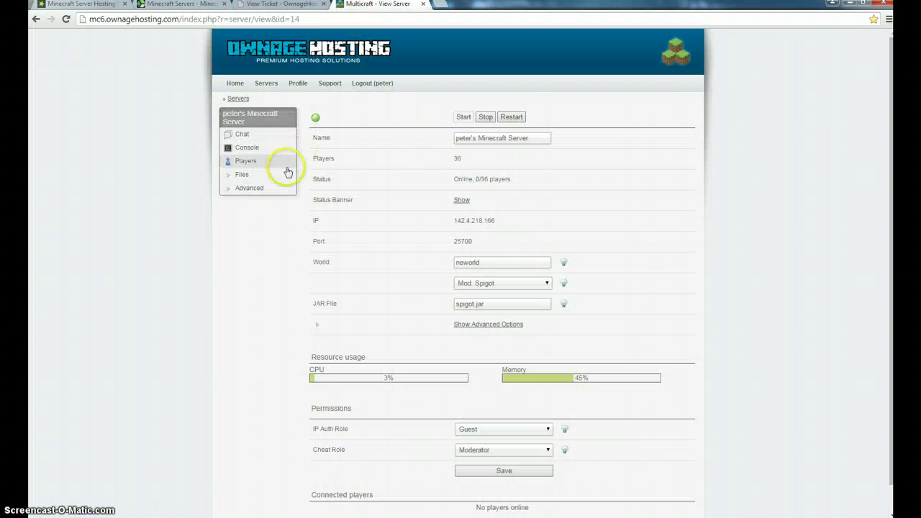
pyautogui.click(275, 6)
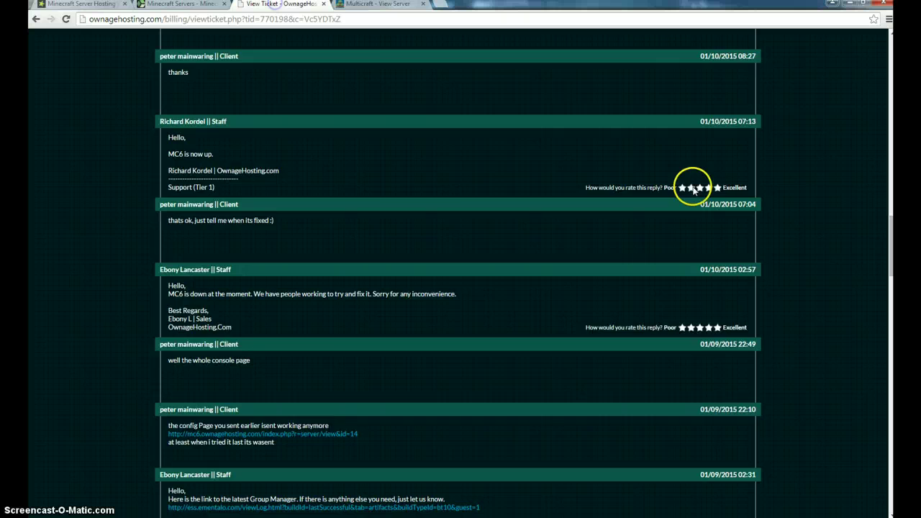
pyautogui.scroll(5, 689, 185)
pyautogui.scroll(5, 715, 189)
pyautogui.scroll(5, 713, 192)
pyautogui.scroll(6, 720, 191)
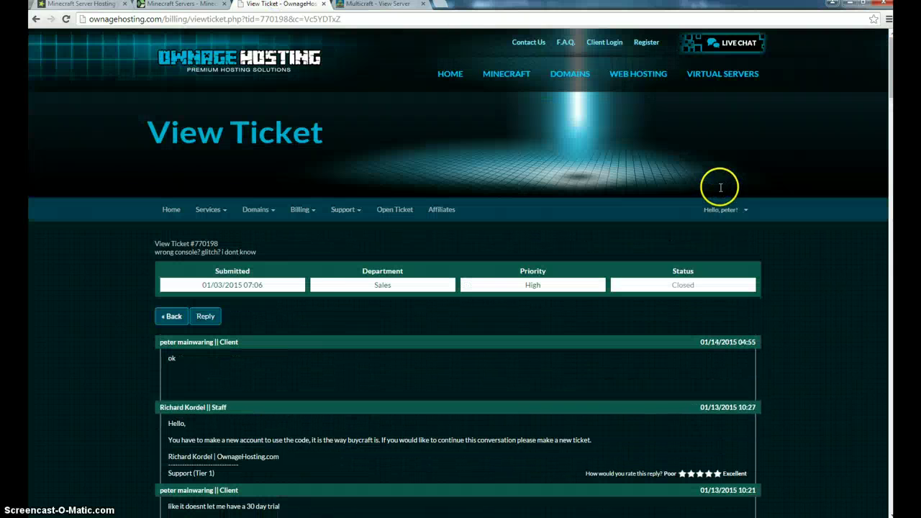
pyautogui.click(739, 44)
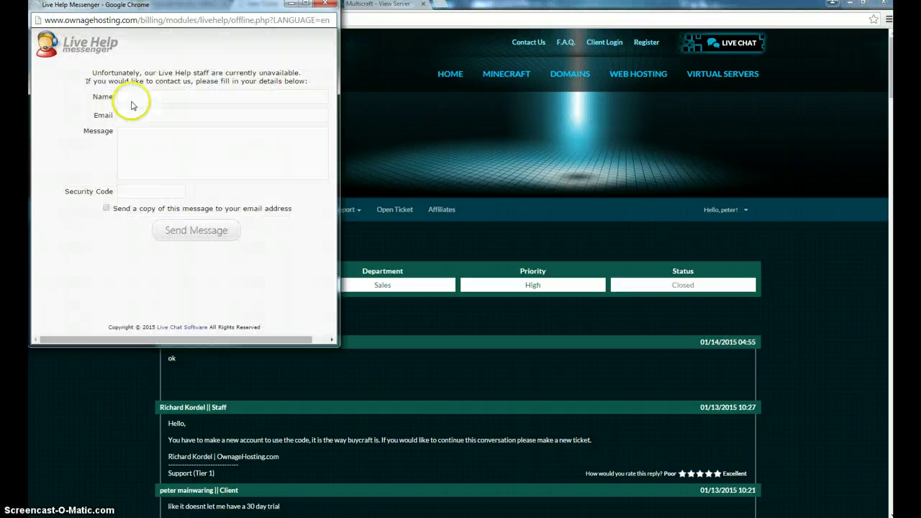
# - Try the offline form's Name, Message, Security Code and copy-checkbox fields, then close Live Help unsent
pyautogui.click(153, 104)
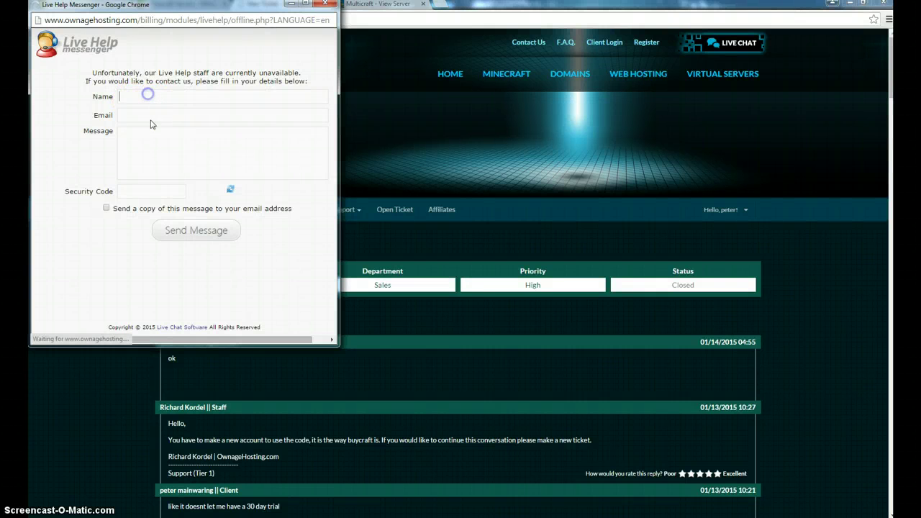
pyautogui.click(123, 173)
pyautogui.click(149, 189)
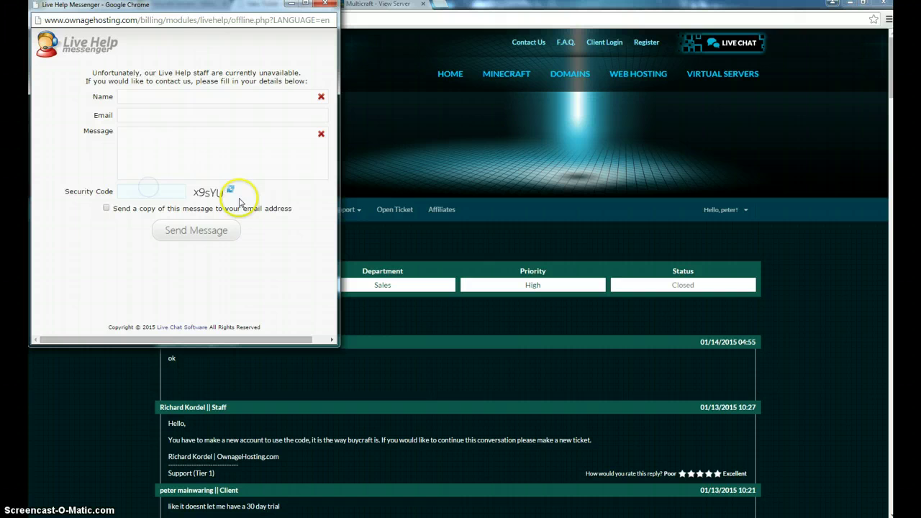
pyautogui.click(106, 208)
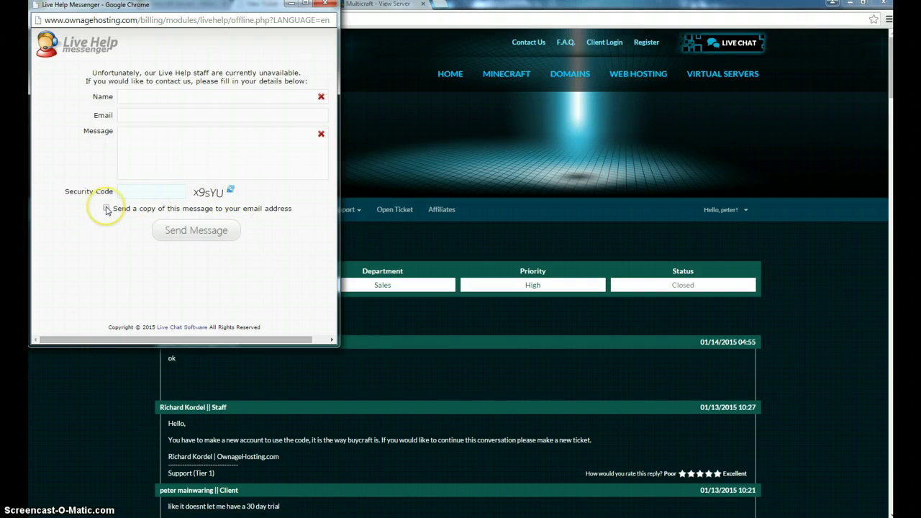
pyautogui.click(176, 131)
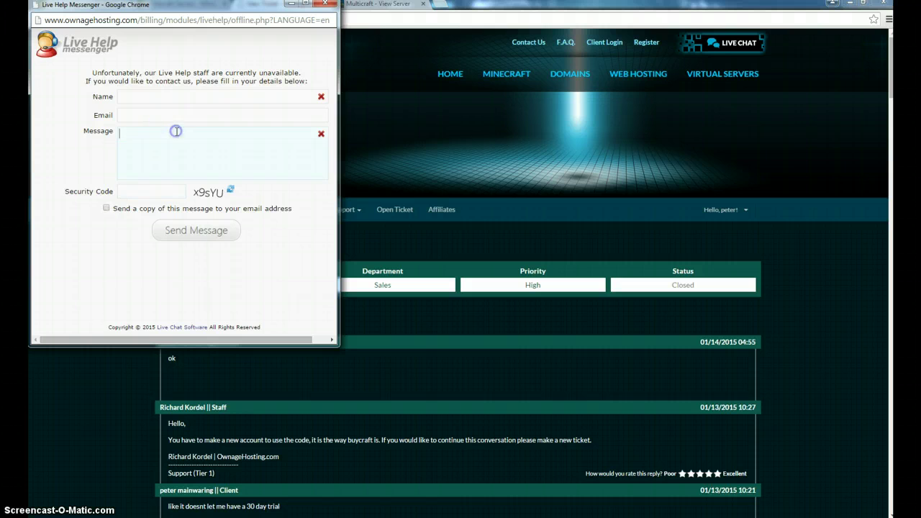
pyautogui.click(323, 4)
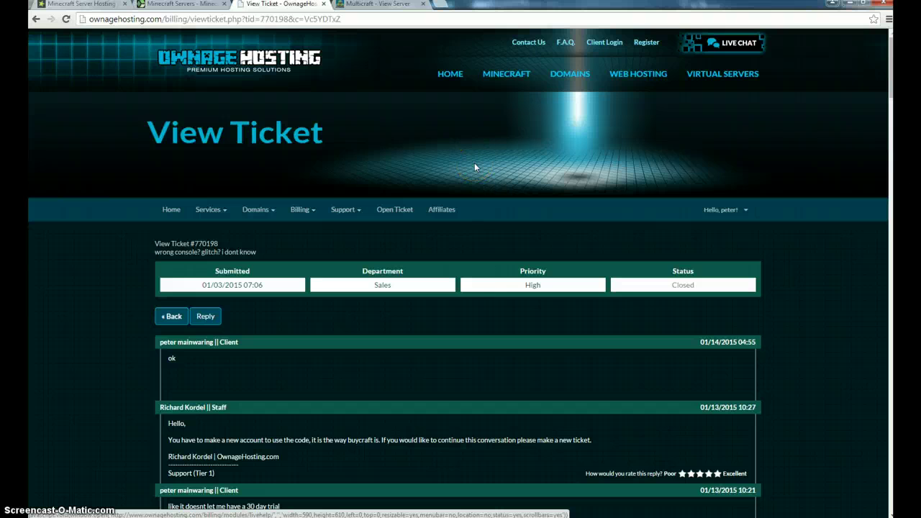
# - Scroll through MCProHosting's Air to Emerald plans, then return to Multicraft's View Server overview
pyautogui.click(476, 283)
pyautogui.click(68, 6)
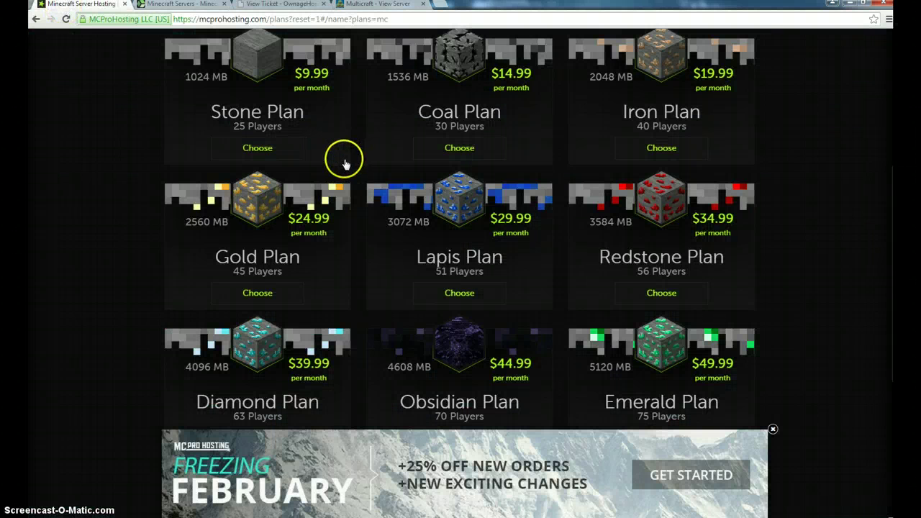
pyautogui.scroll(-3, 344, 159)
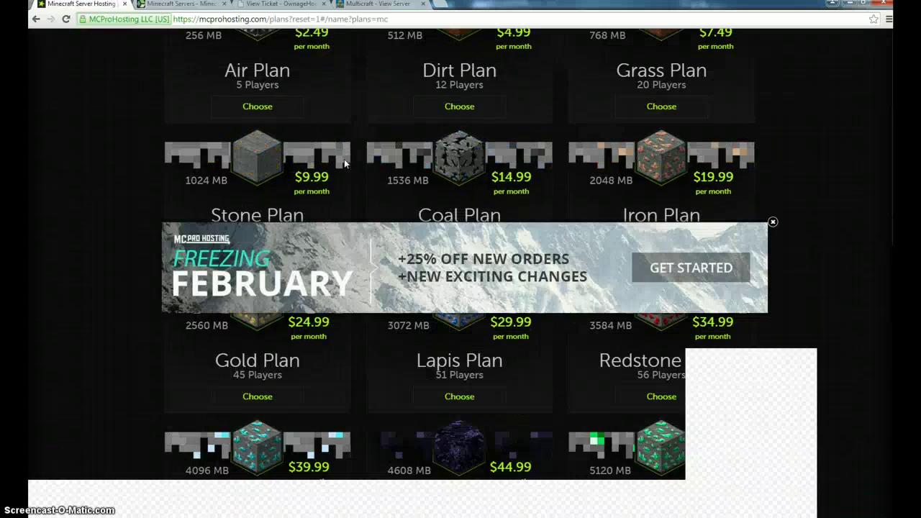
pyautogui.scroll(5, 344, 159)
pyautogui.click(352, 5)
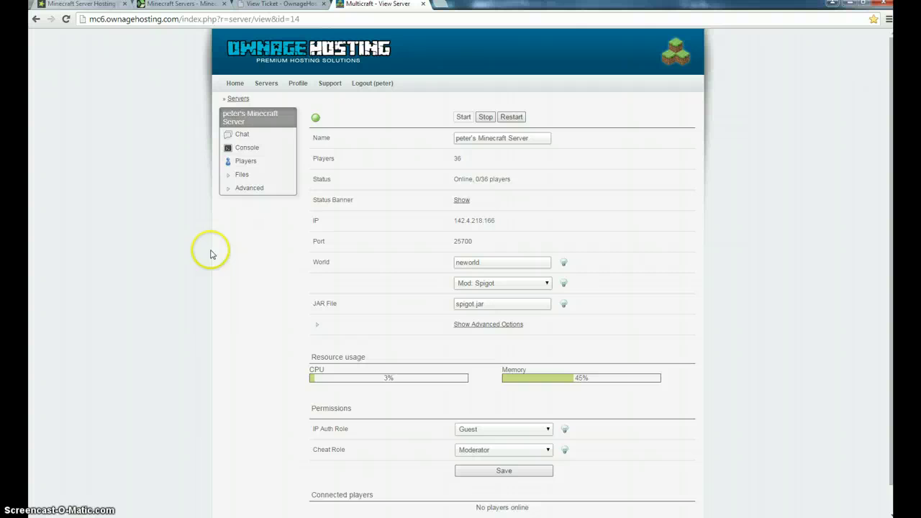
pyautogui.click(277, 4)
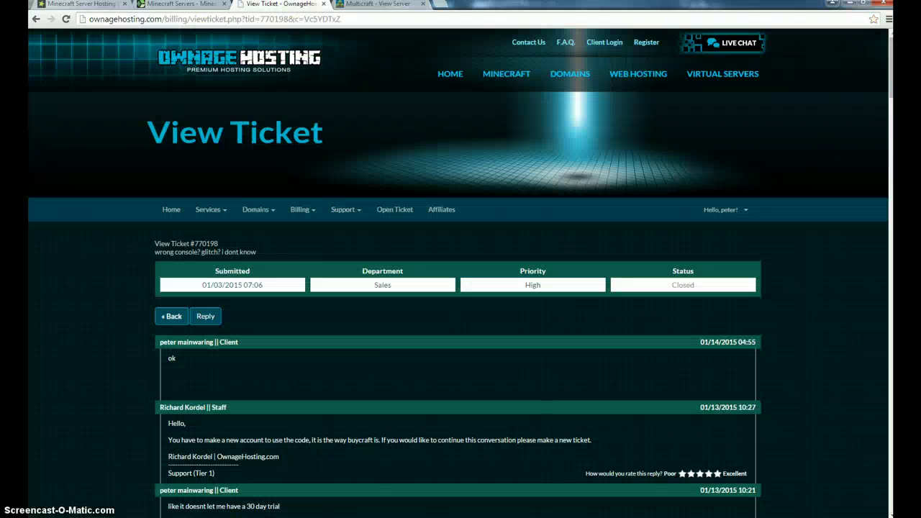
pyautogui.click(183, 4)
pyautogui.click(368, 5)
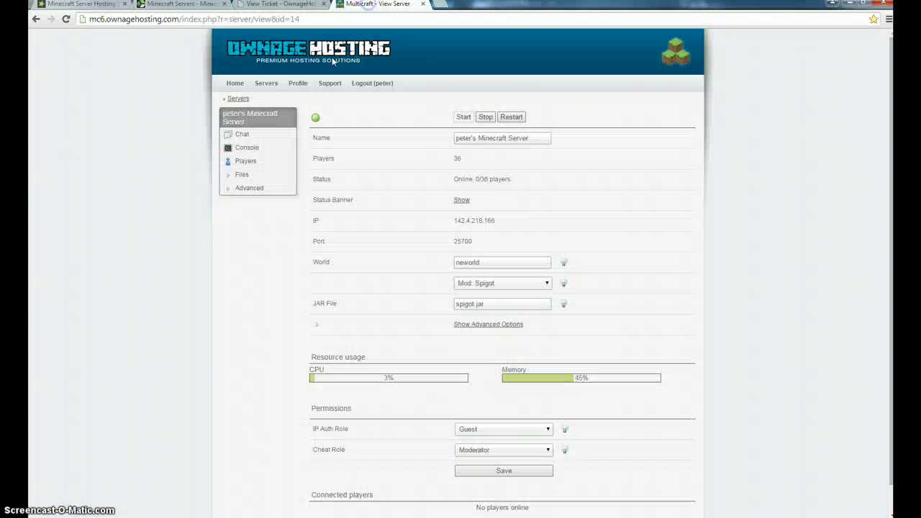
pyautogui.scroll(-1, 259, 322)
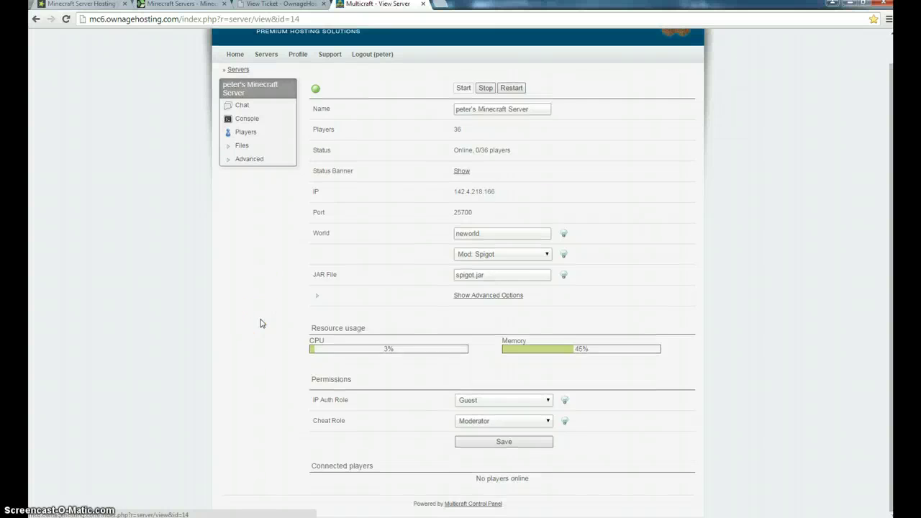
pyautogui.scroll(1, 260, 323)
pyautogui.scroll(-1, 260, 323)
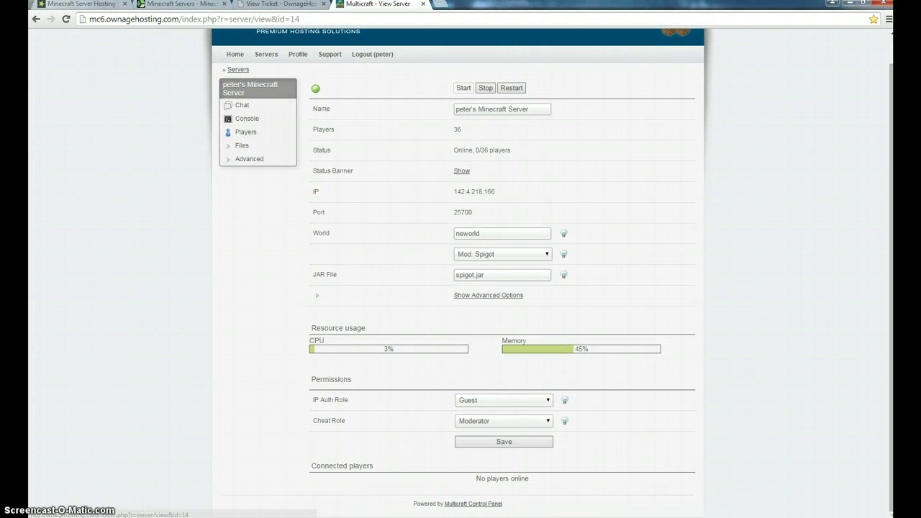